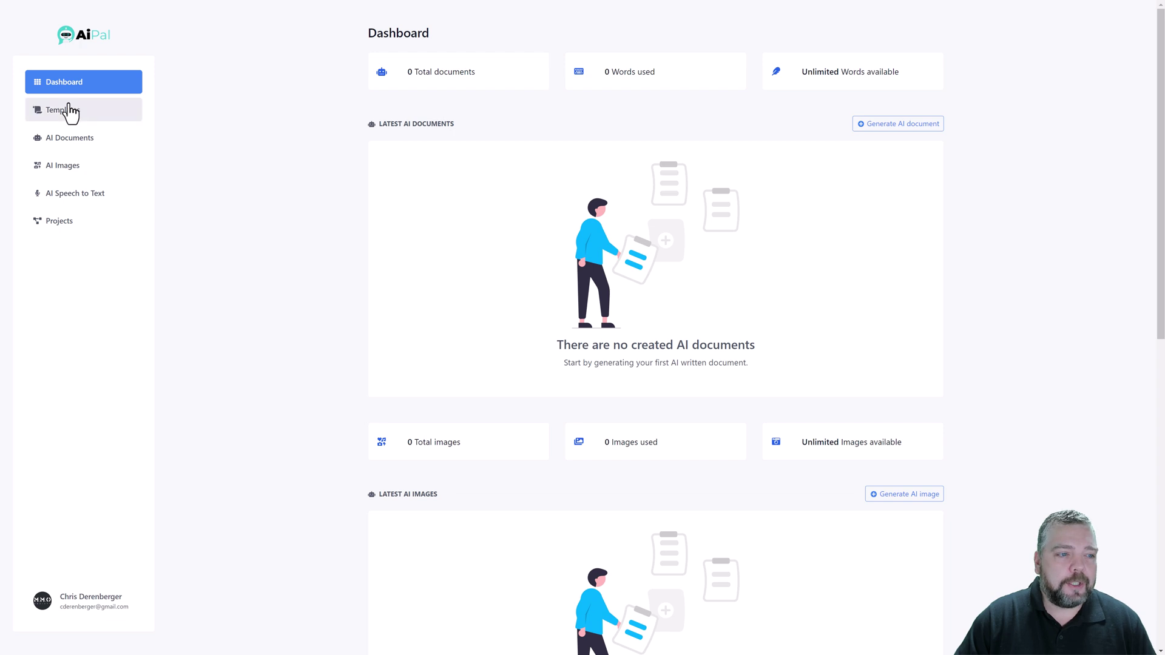
# - Open the Plan page from the profile menu and review the AiPal Unlimited features: unlimited documents, words and images
pyautogui.click(88, 610)
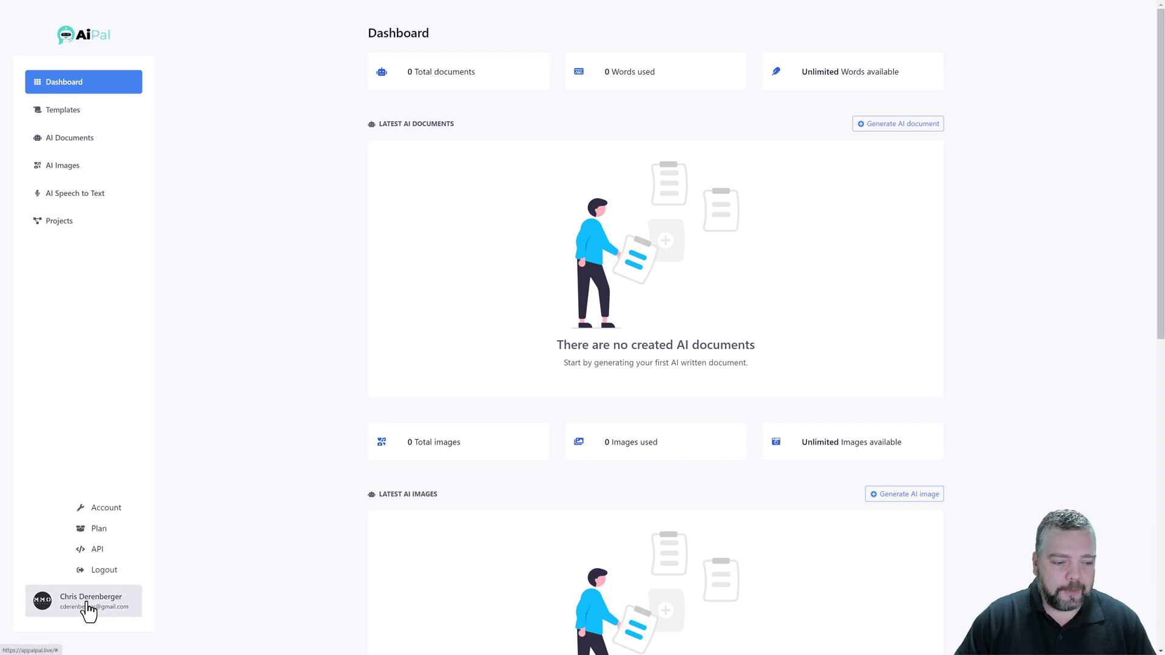
pyautogui.click(102, 527)
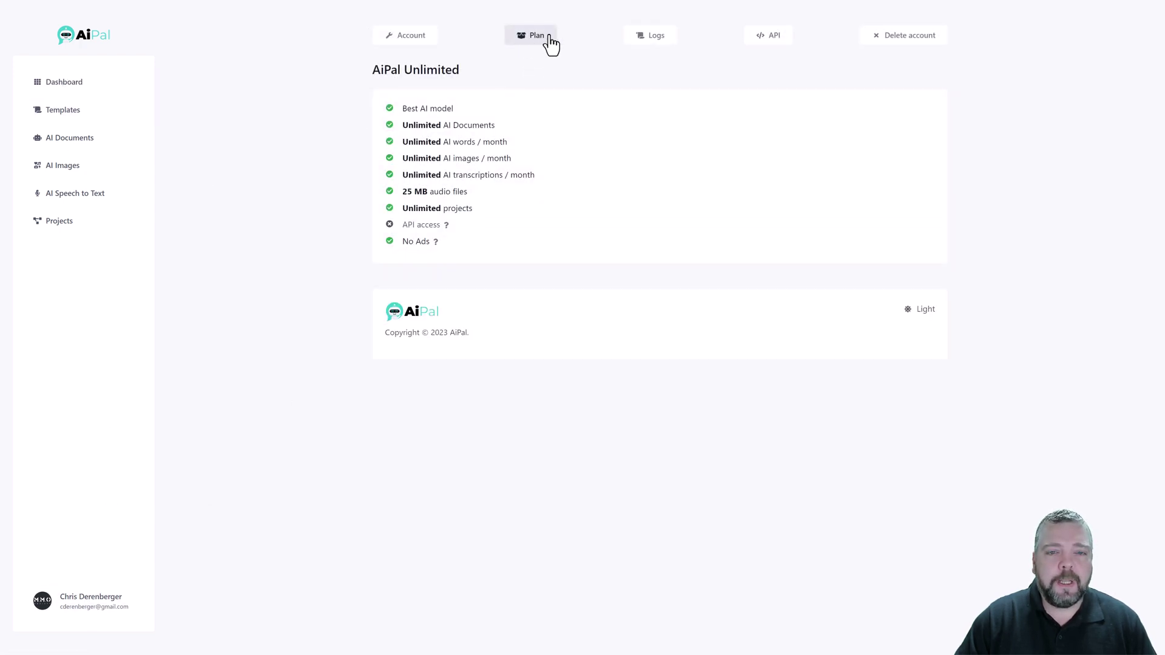
pyautogui.moveTo(372, 73); pyautogui.dragTo(457, 70)
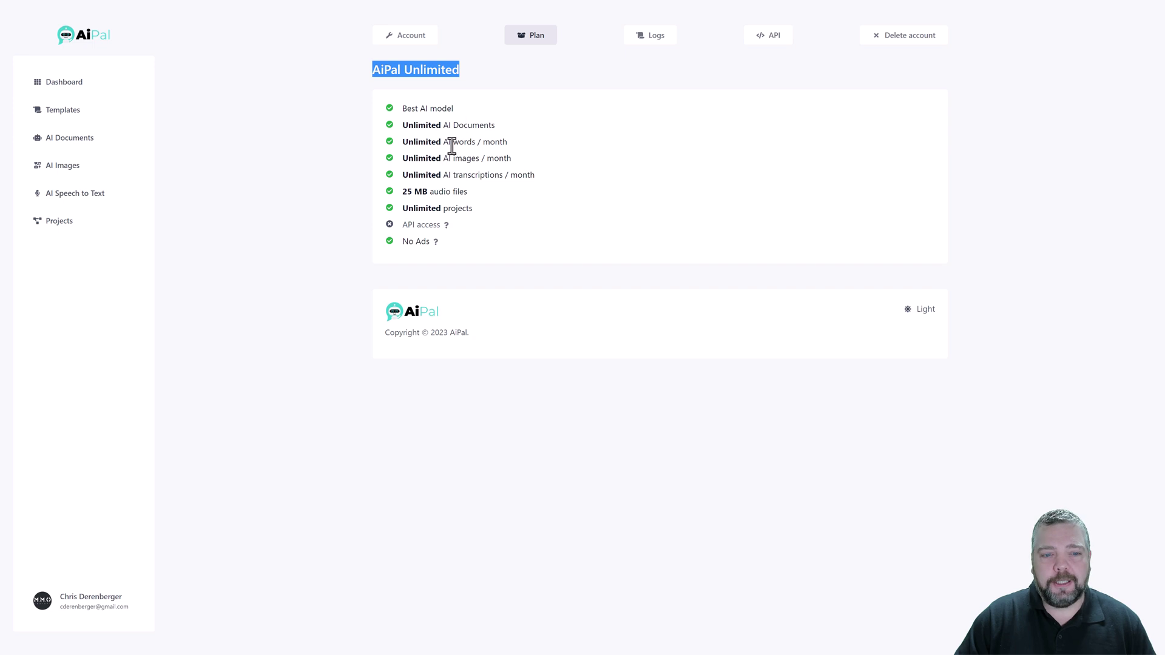
pyautogui.click(322, 196)
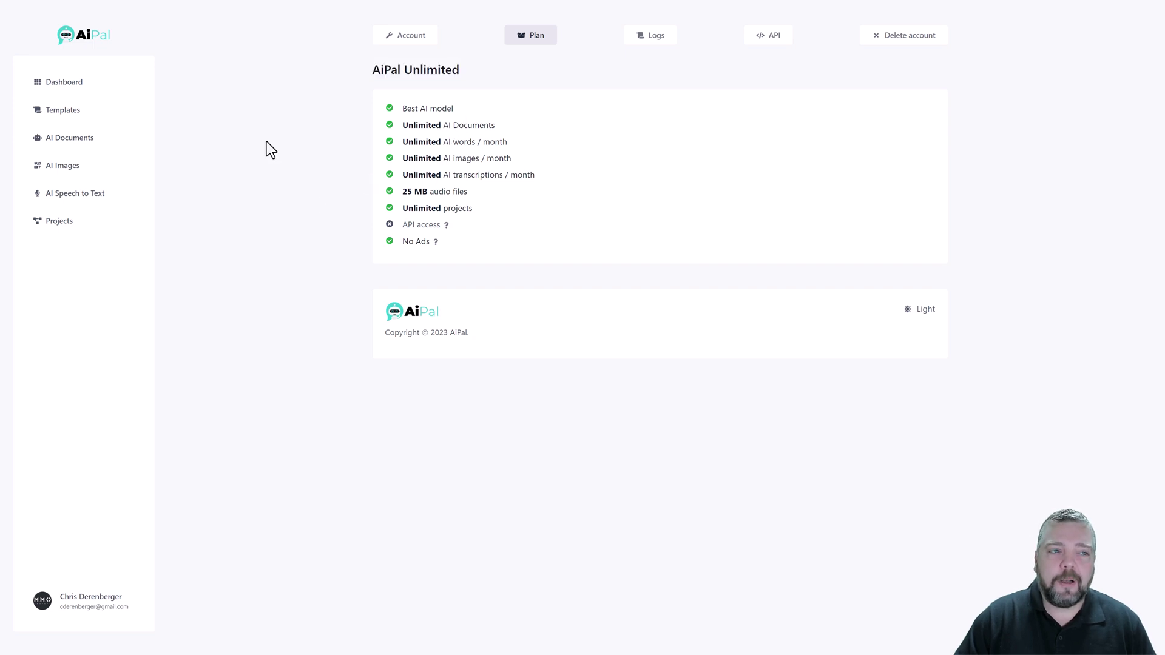
# - Browse the Templates page through the blog, Website, Social media and Other categories
pyautogui.click(63, 117)
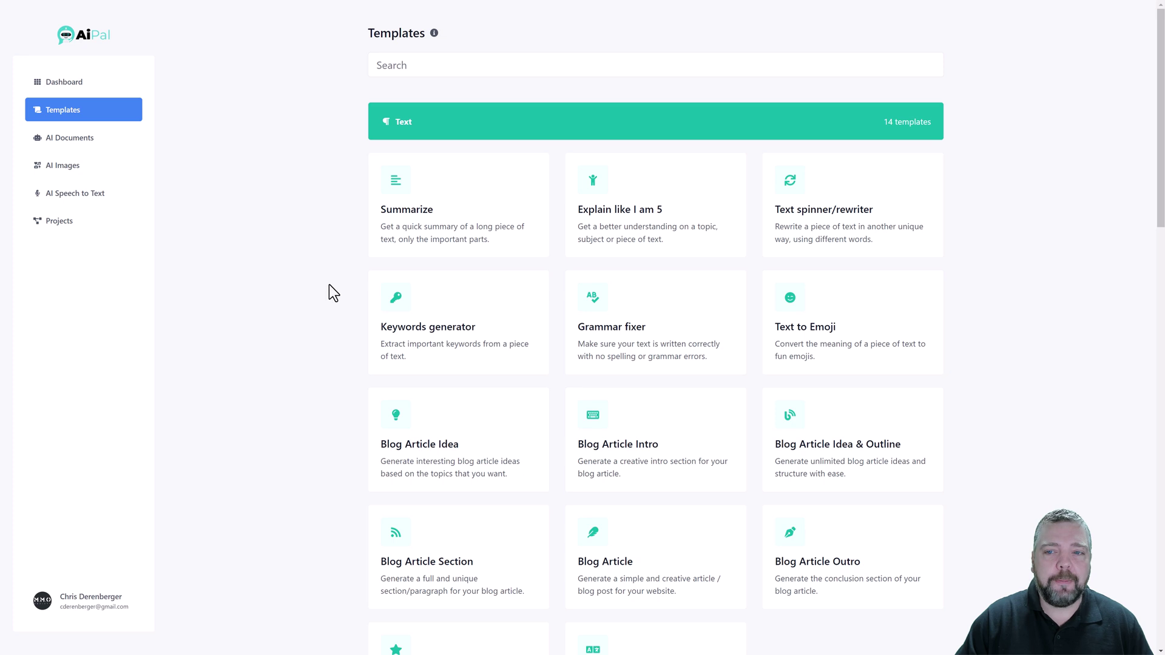
pyautogui.scroll(-1, 330, 297)
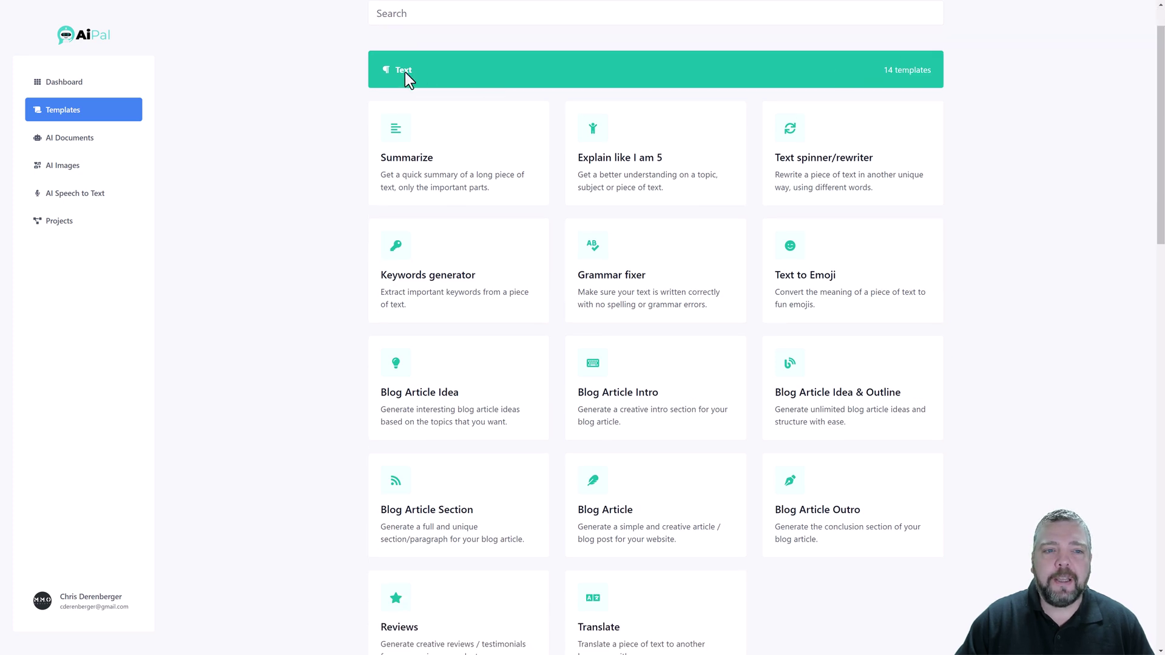
pyautogui.scroll(-2, 590, 255)
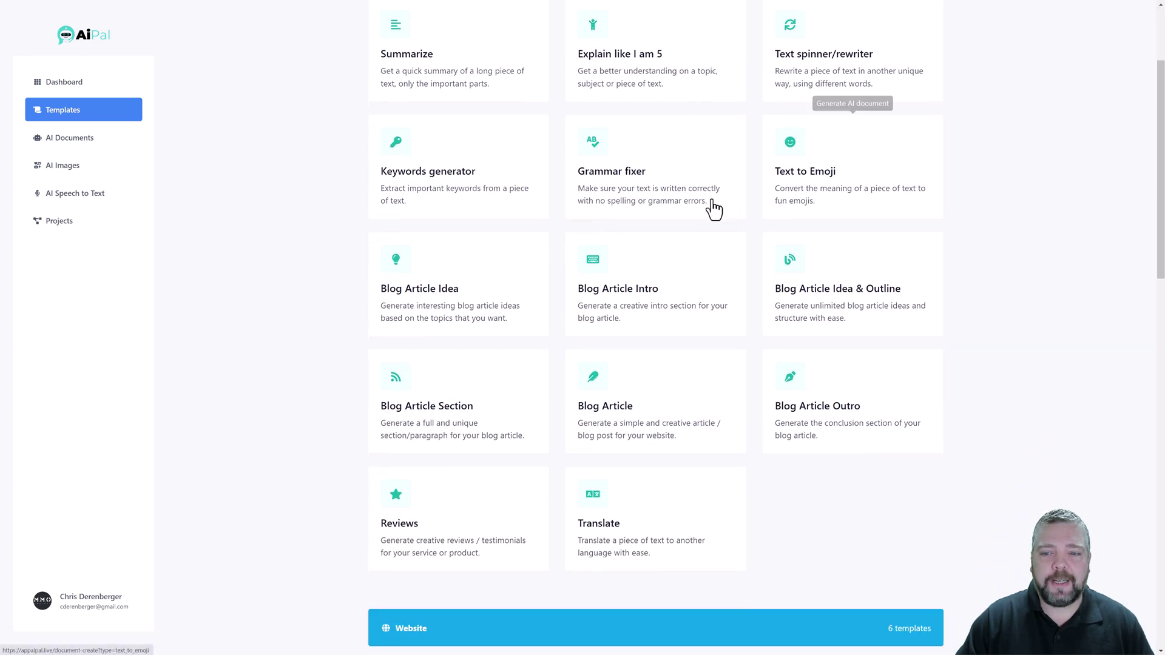
pyautogui.scroll(-2, 714, 210)
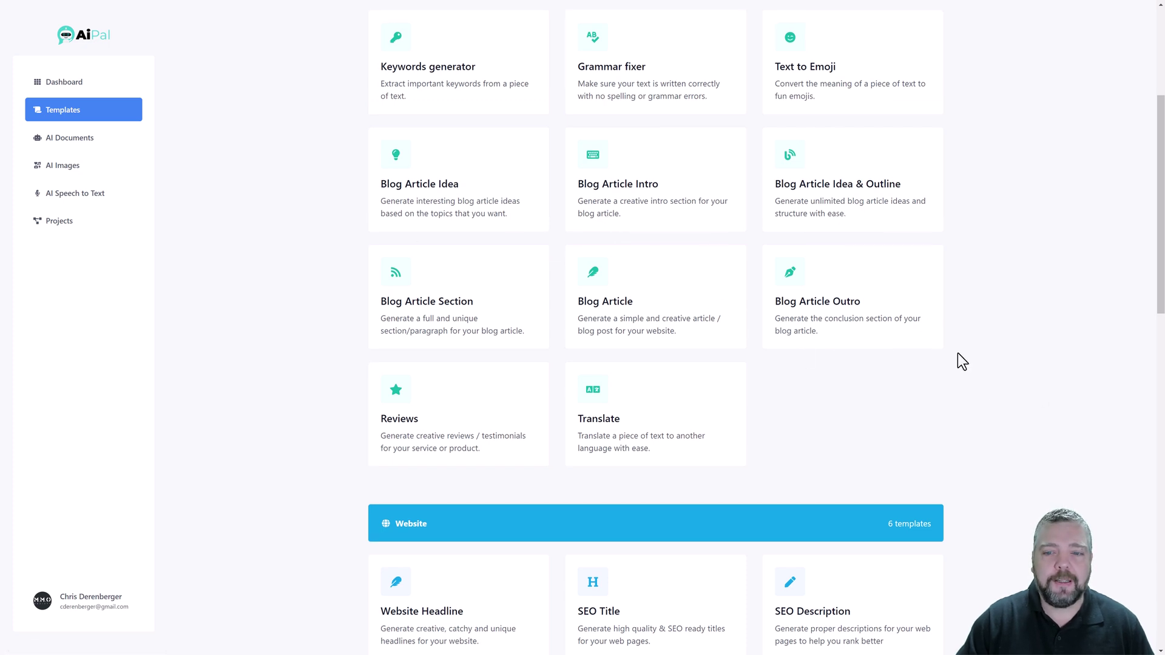
pyautogui.scroll(-8, 986, 377)
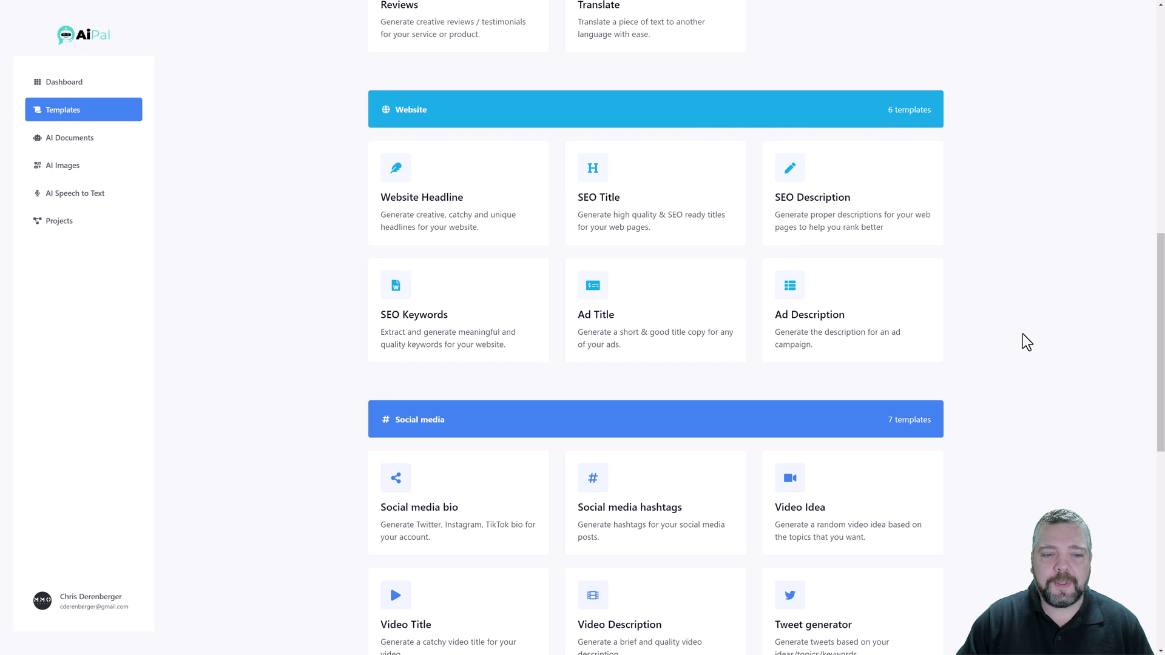
pyautogui.scroll(-5, 1021, 337)
pyautogui.scroll(-5, 1009, 385)
pyautogui.scroll(-2, 1035, 394)
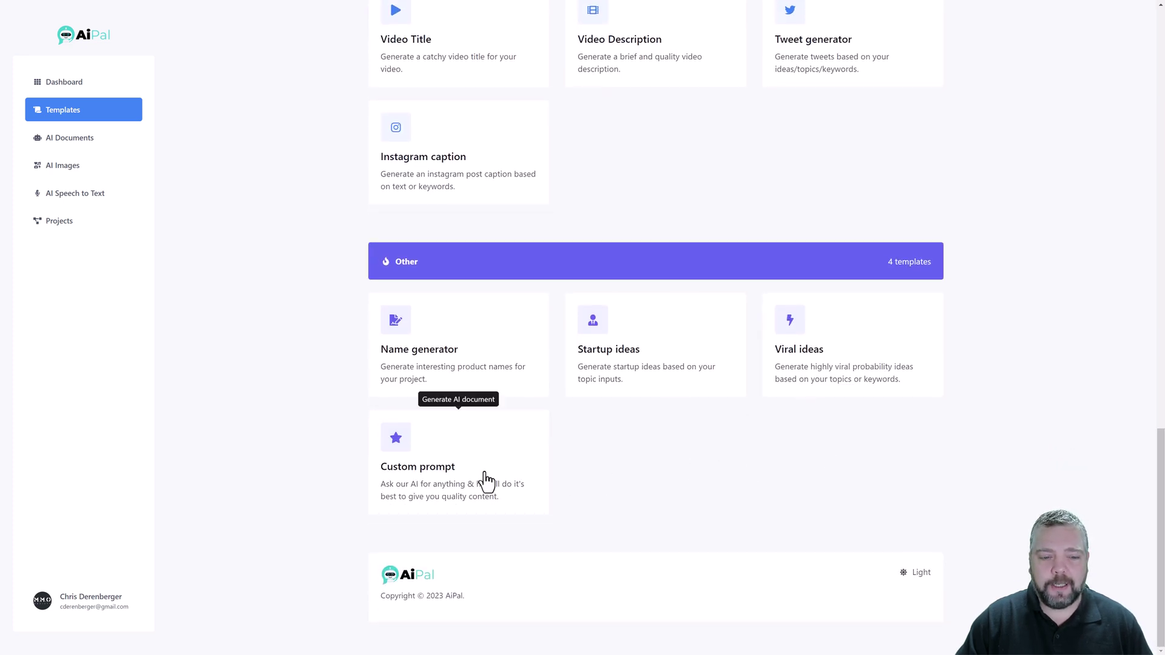
pyautogui.scroll(6, 819, 461)
pyautogui.scroll(14, 819, 452)
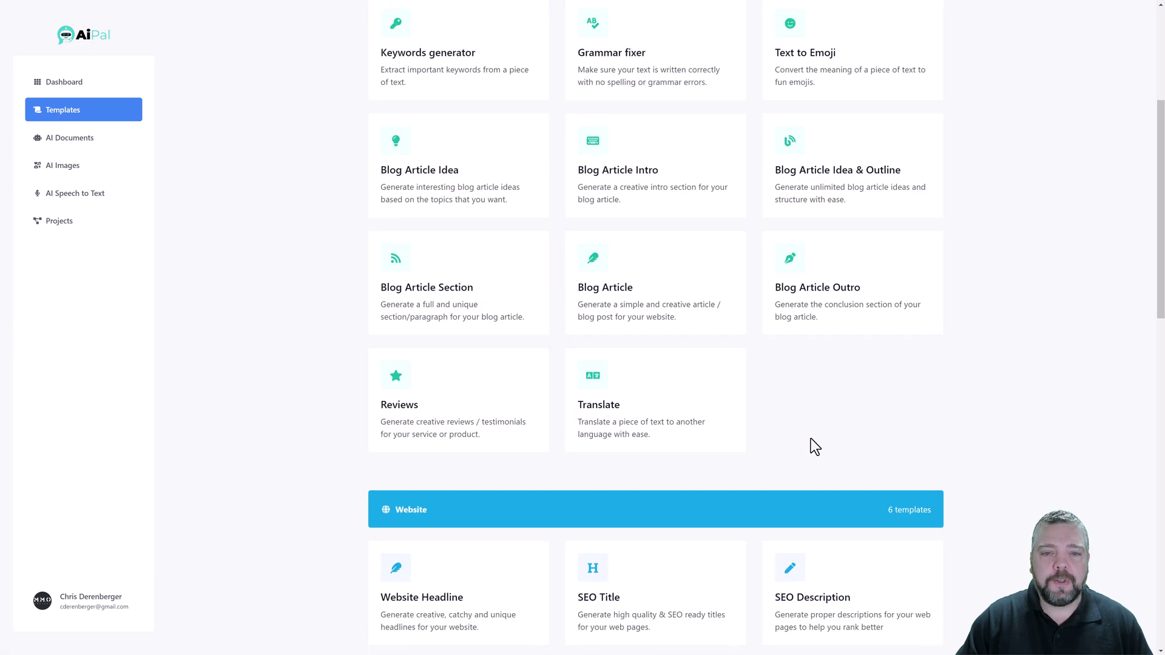
pyautogui.scroll(2, 898, 395)
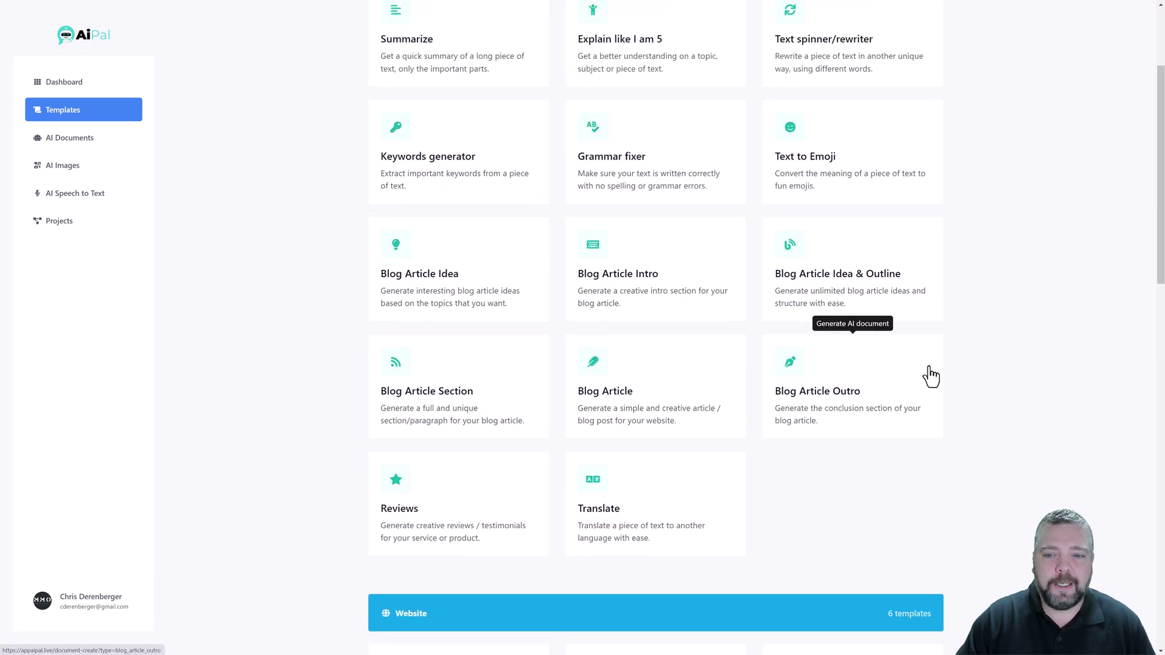
# - Start a Blog Article document named AiPal, keep type Blog Article, and paste in the two sections
pyautogui.click(653, 398)
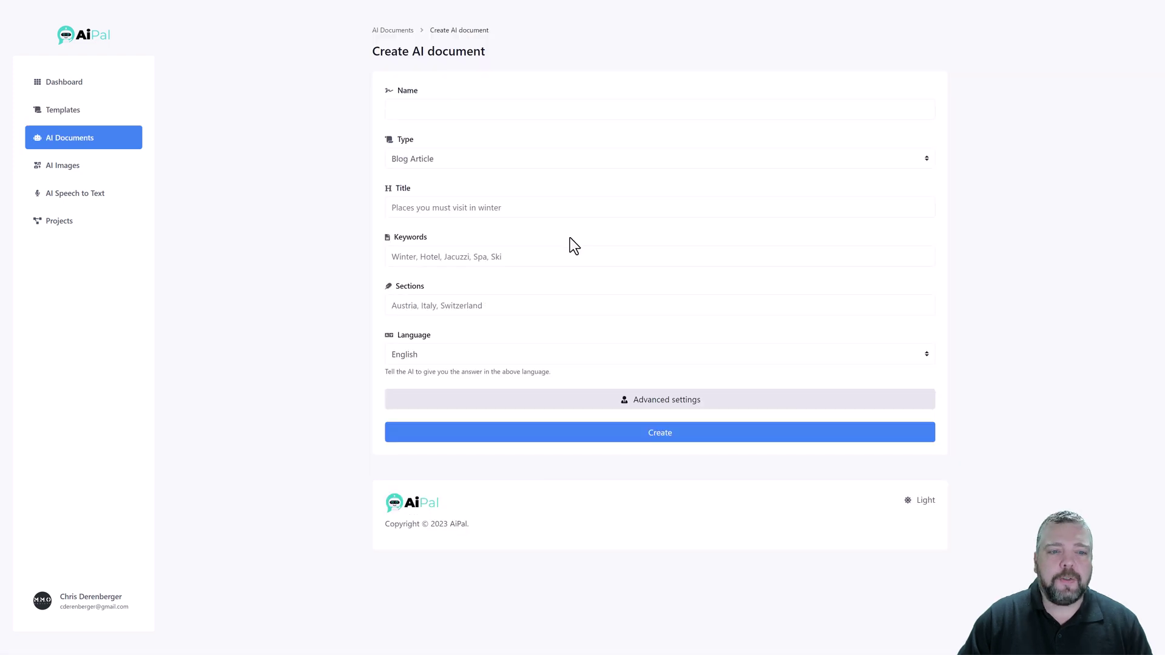
pyautogui.click(440, 118)
pyautogui.write('AiPal')
pyautogui.click(450, 160)
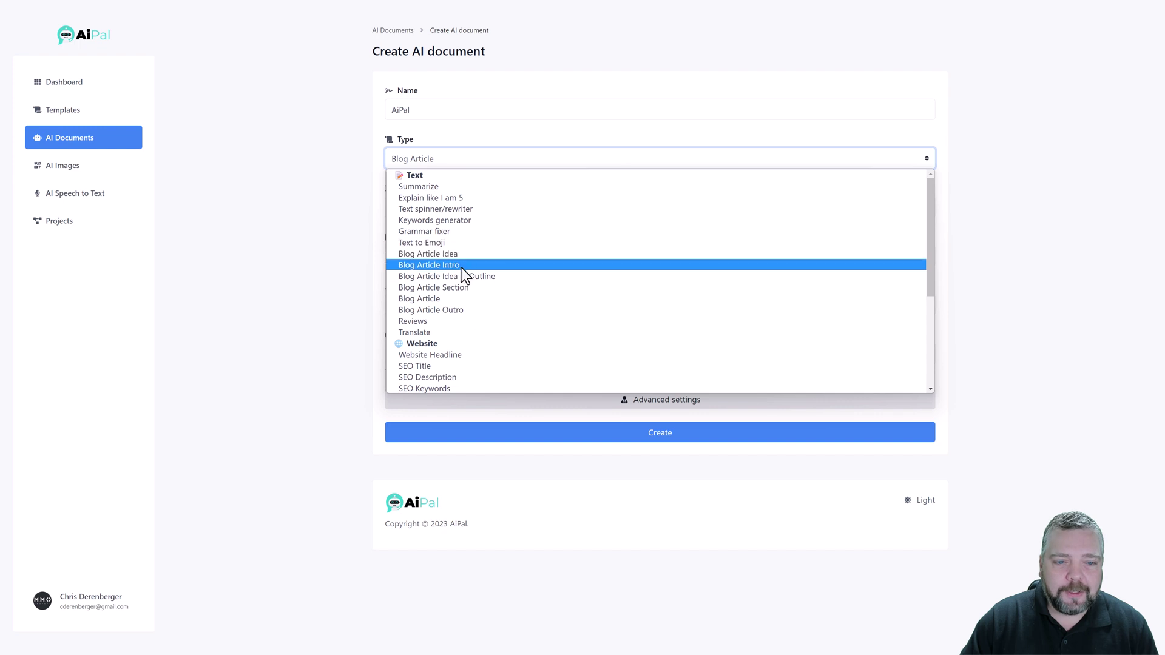
pyautogui.click(445, 300)
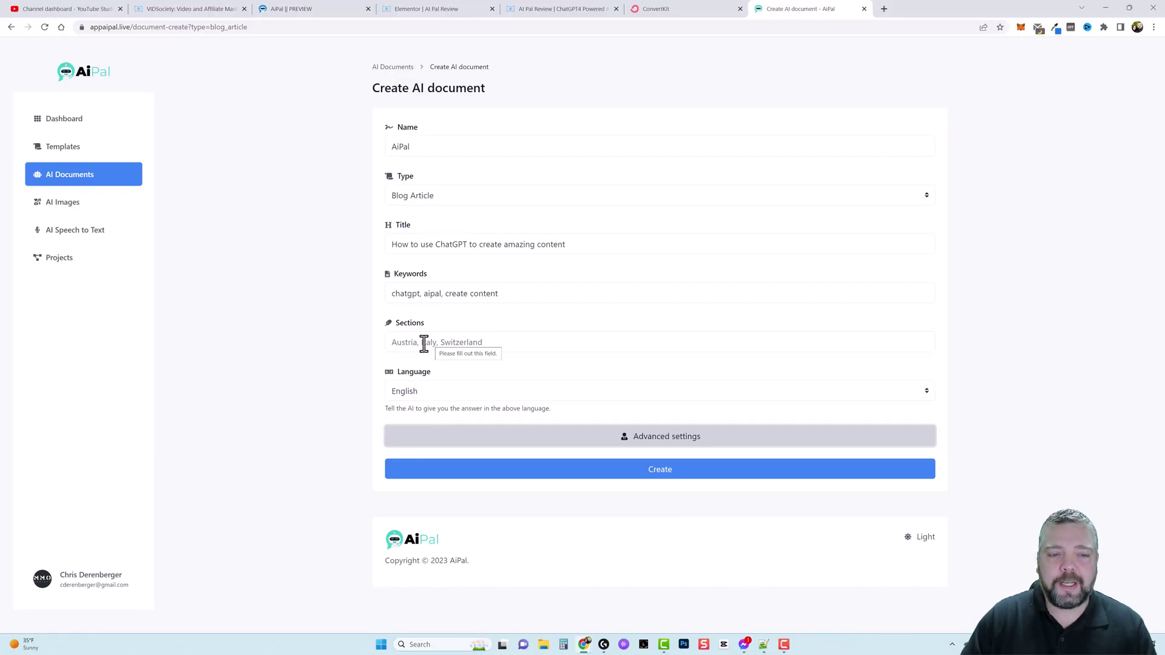
pyautogui.click(386, 345)
pyautogui.write('best ways to use chatgpt for content,  using aipal for content')
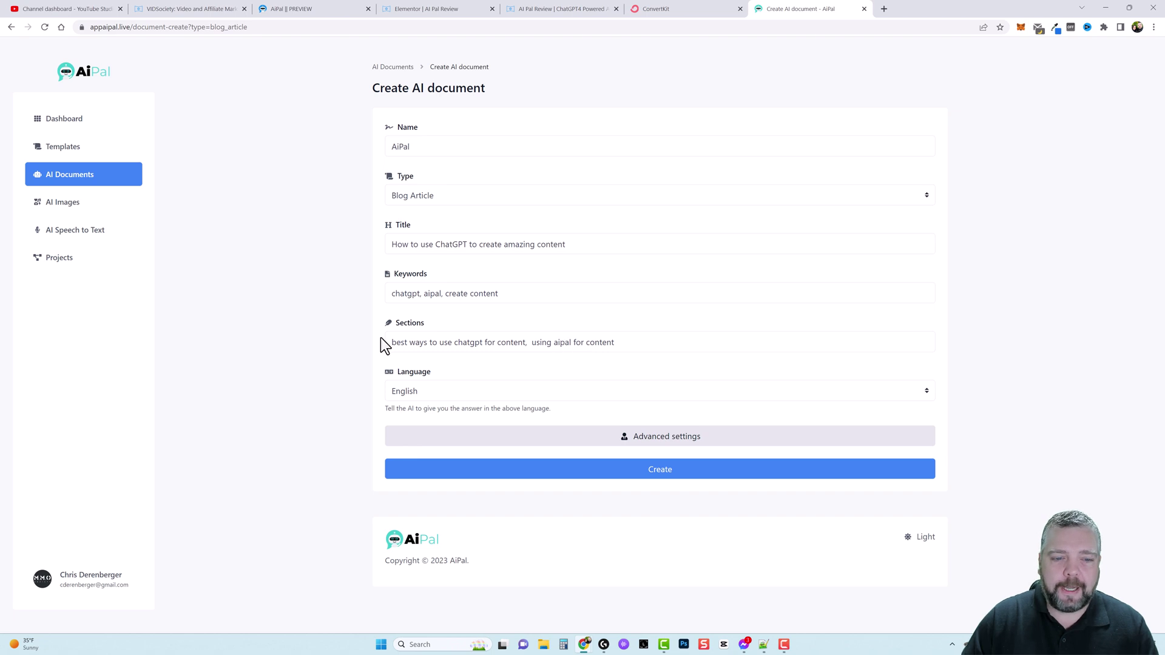
# - Use High creativity, 2 variants and 500 max words per variant, with Project left at None
pyautogui.click(650, 441)
pyautogui.scroll(-4, 376, 393)
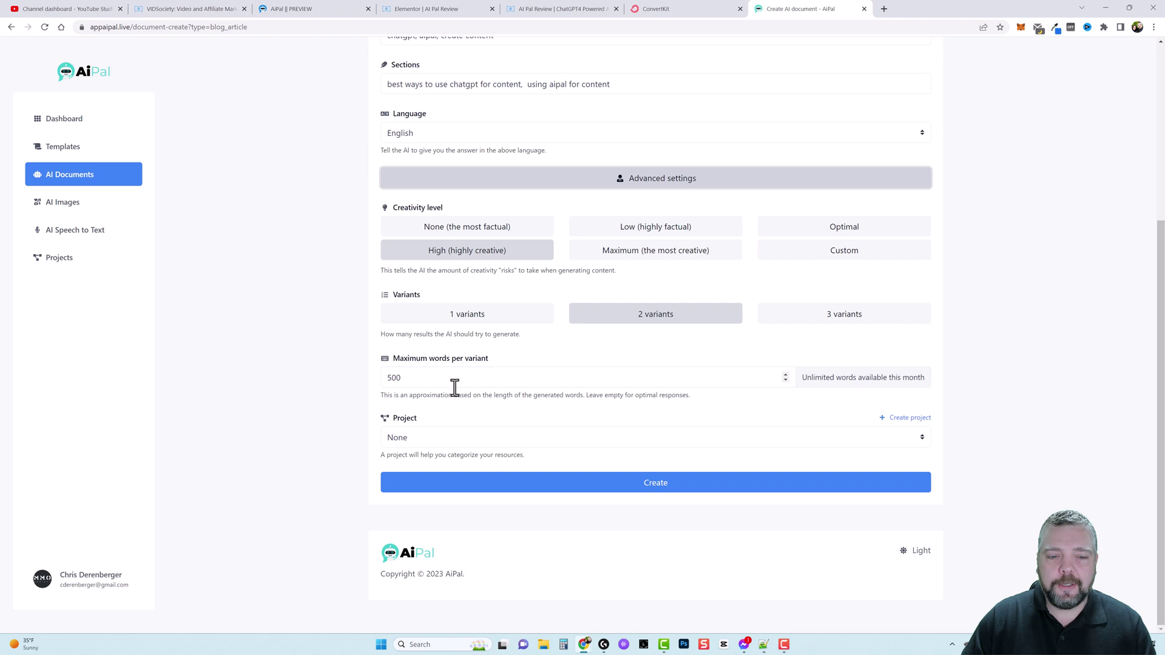
pyautogui.moveTo(586, 395); pyautogui.dragTo(684, 397)
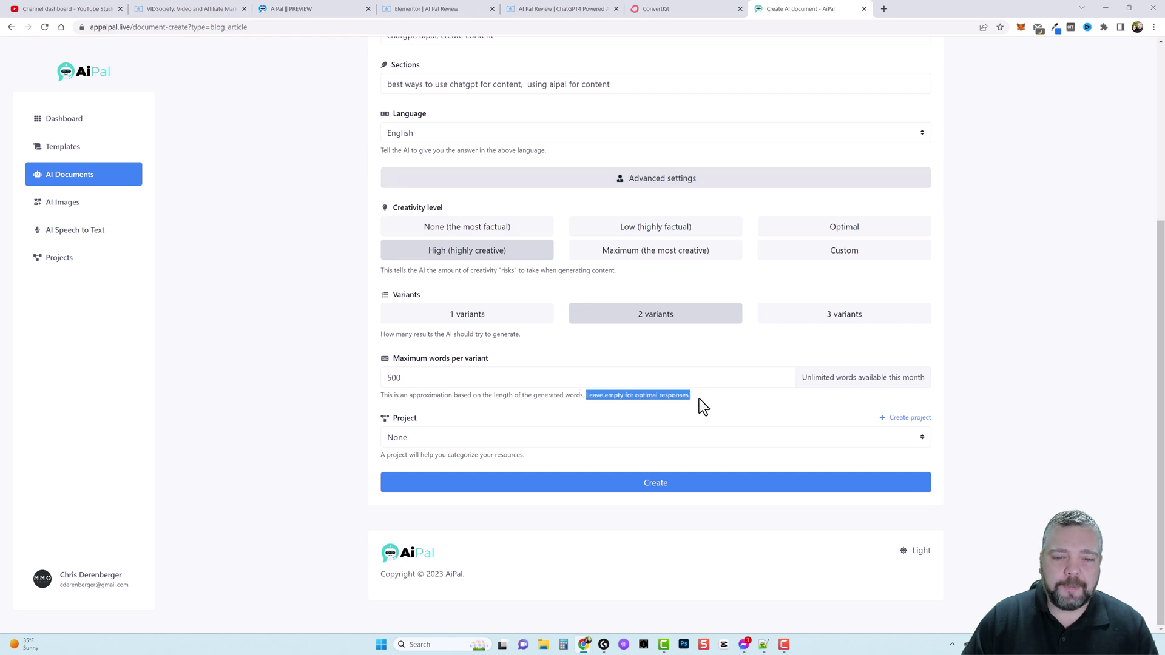
pyautogui.click(702, 400)
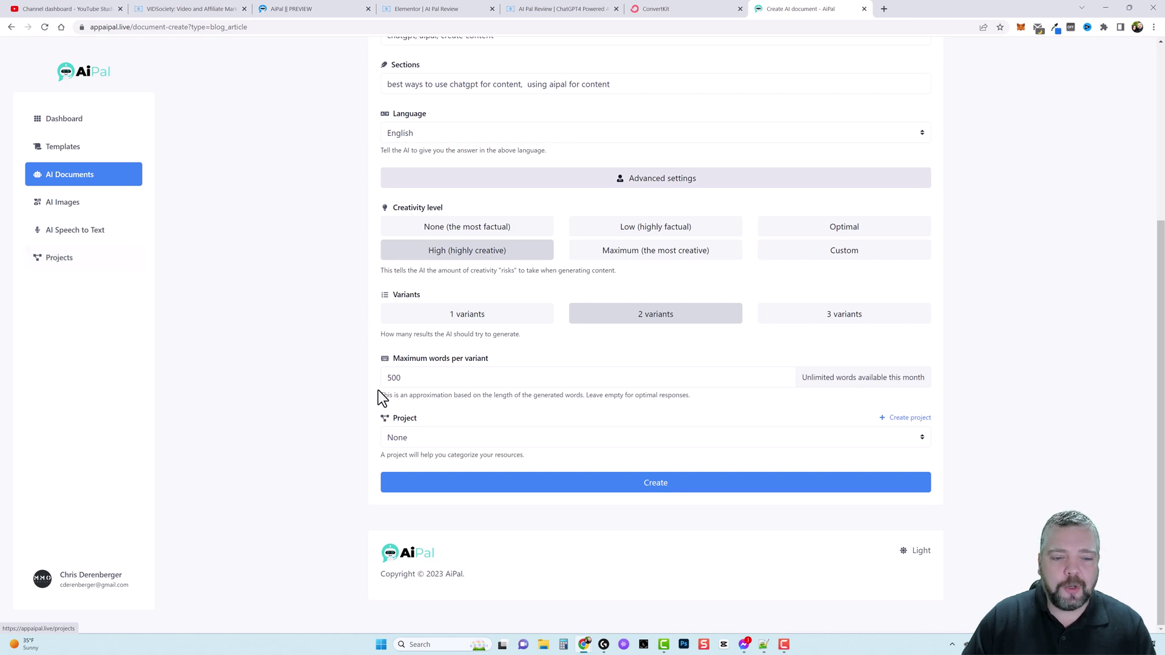
pyautogui.click(498, 442)
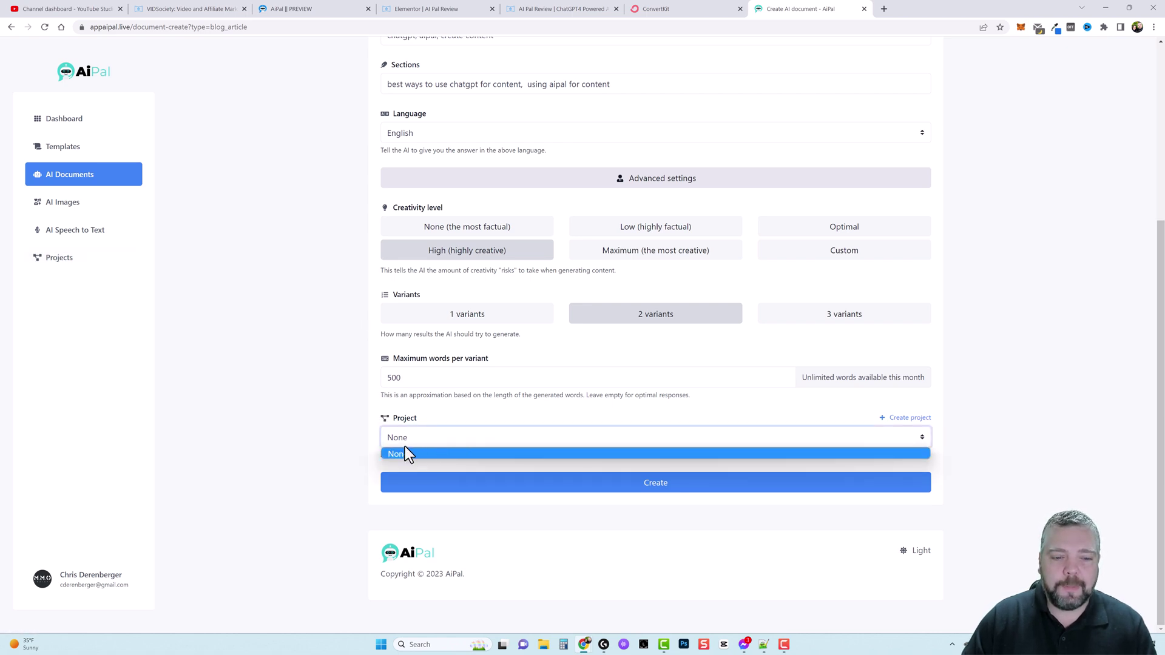
pyautogui.click(372, 418)
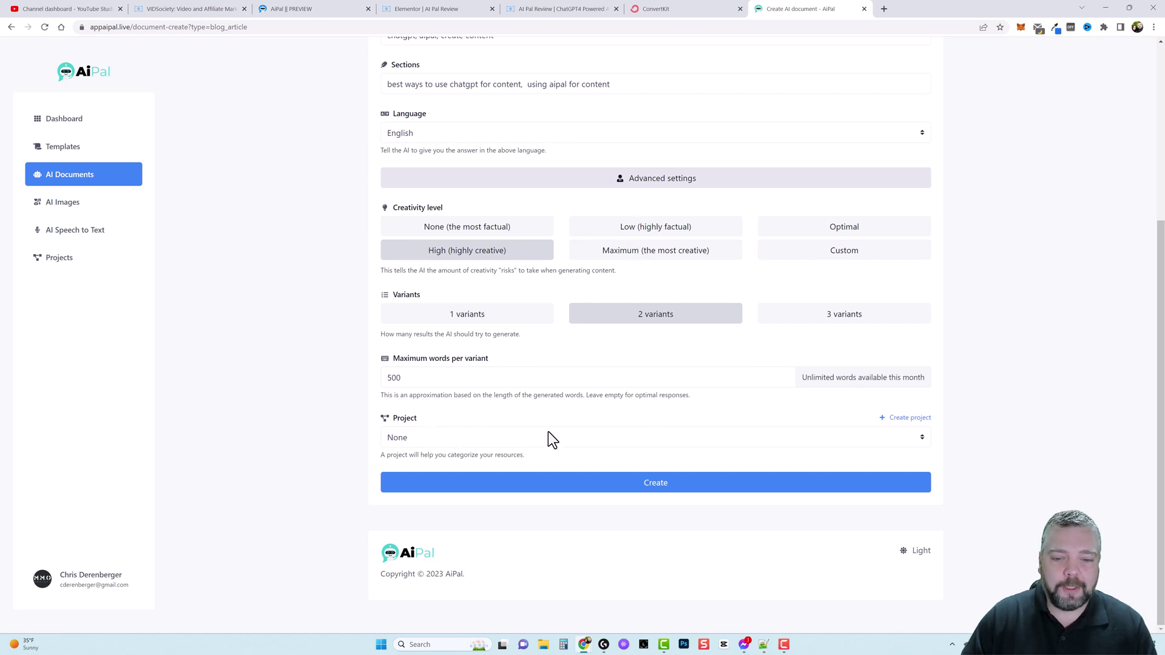
# - Generate the blog article and check the Variant 1, ChatGPT and AiPal section headings
pyautogui.click(650, 486)
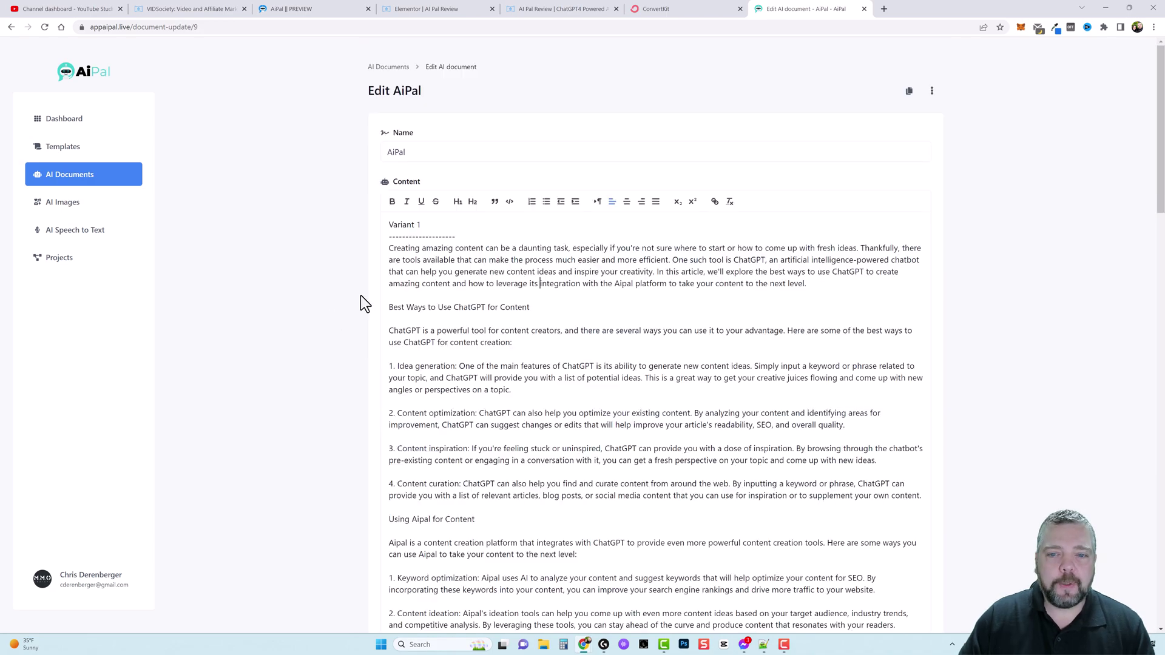
pyautogui.scroll(-10, 546, 351)
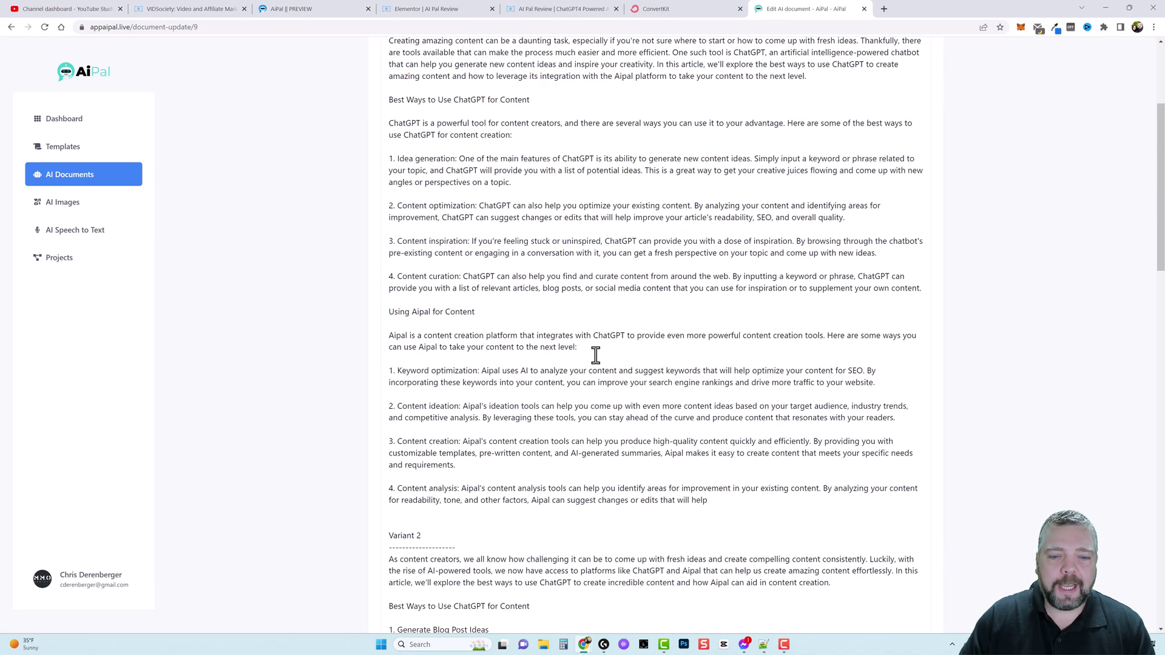
pyautogui.scroll(12, 624, 371)
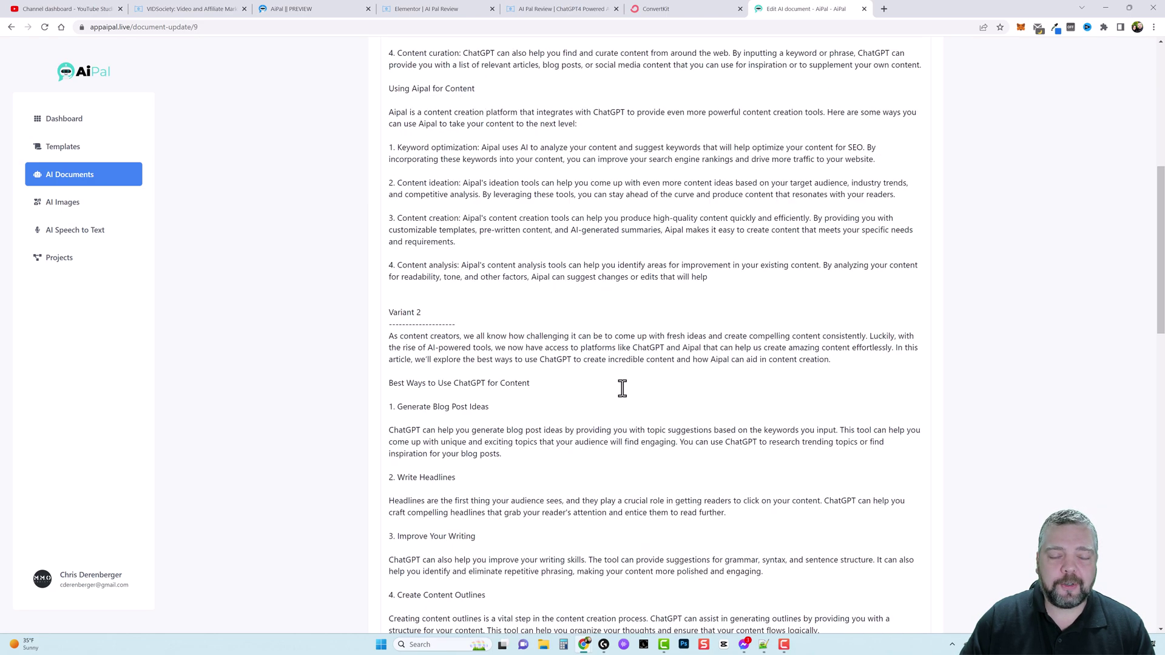
pyautogui.moveTo(421, 225); pyautogui.dragTo(387, 225)
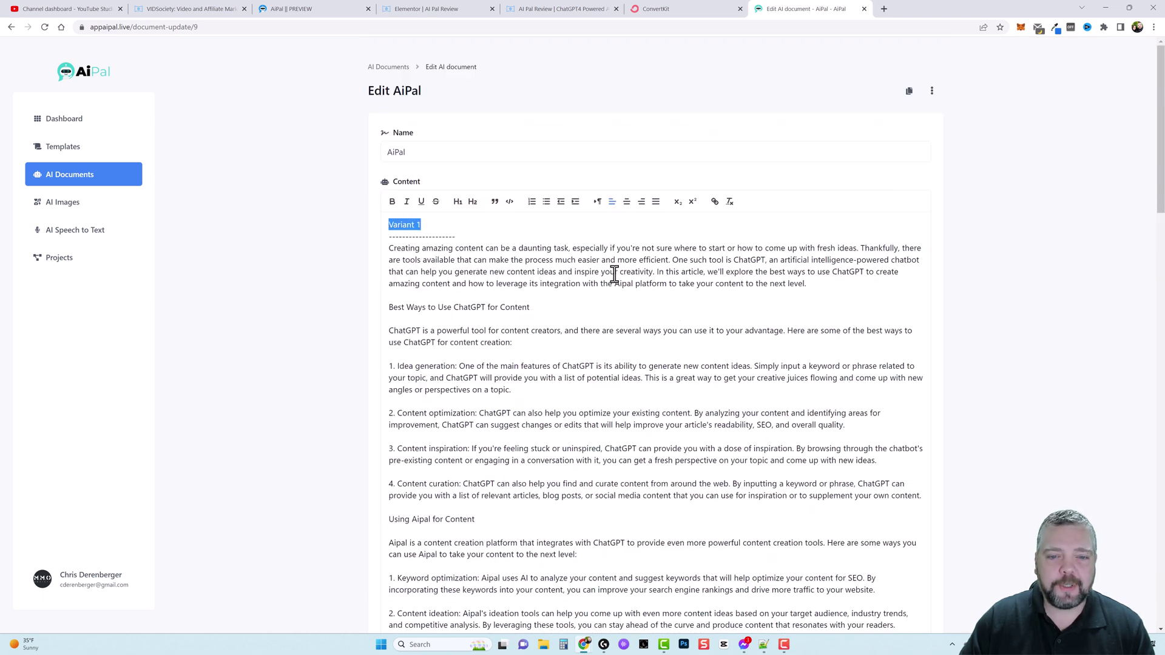
pyautogui.scroll(-2, 604, 270)
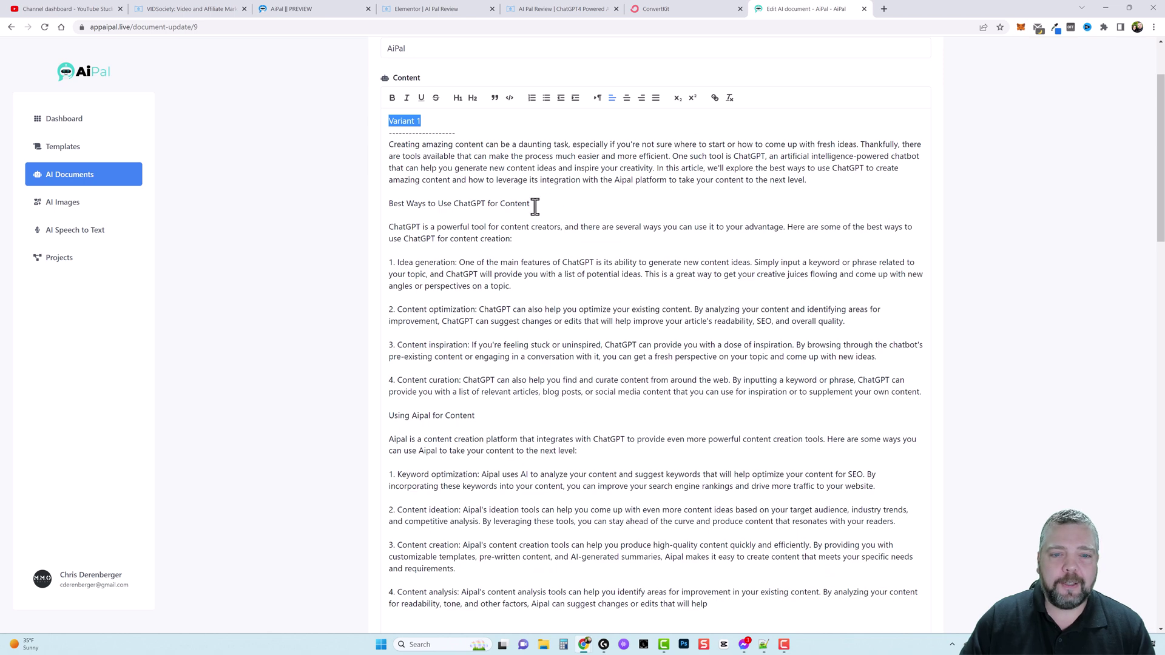
pyautogui.moveTo(530, 205); pyautogui.dragTo(383, 206)
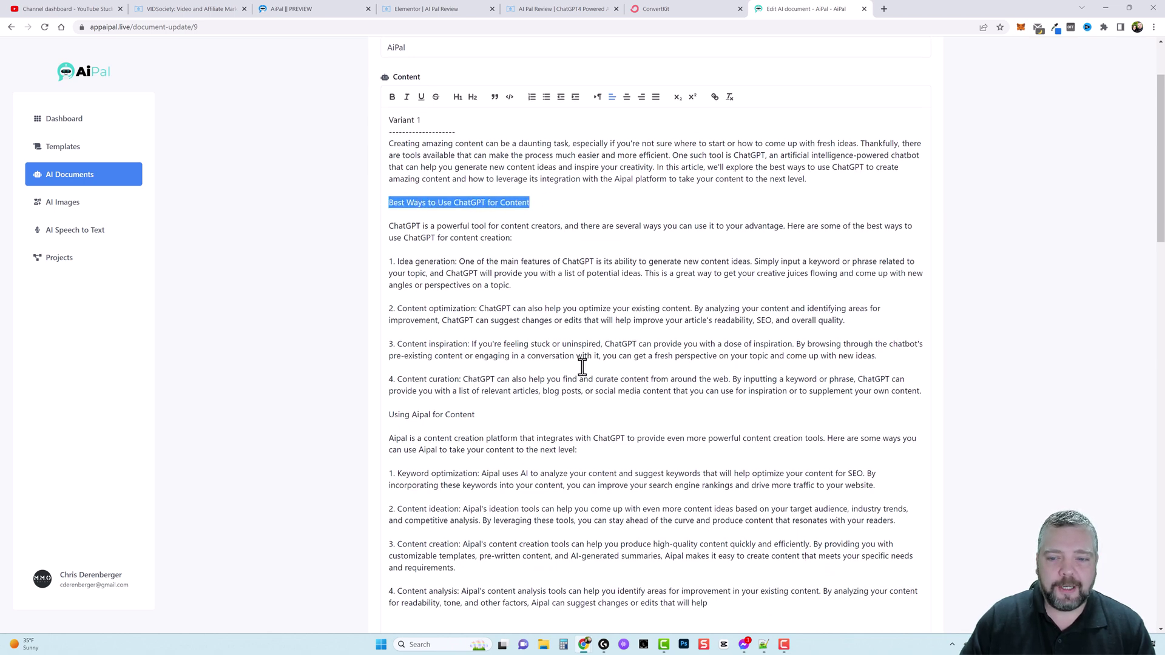
pyautogui.scroll(-4, 495, 273)
pyautogui.moveTo(484, 213); pyautogui.dragTo(387, 223)
# - Read through the full 999-word article and copy it to the clipboard
pyautogui.scroll(-4, 605, 411)
pyautogui.scroll(-4, 473, 285)
pyautogui.scroll(-6, 480, 449)
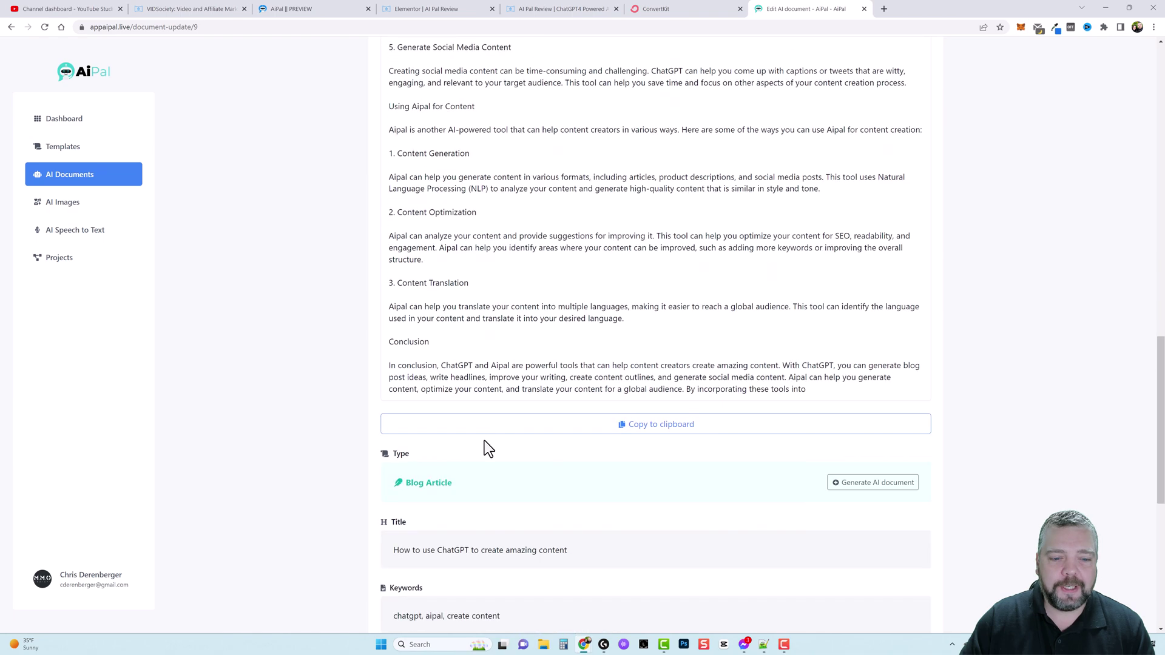
pyautogui.scroll(15, 642, 300)
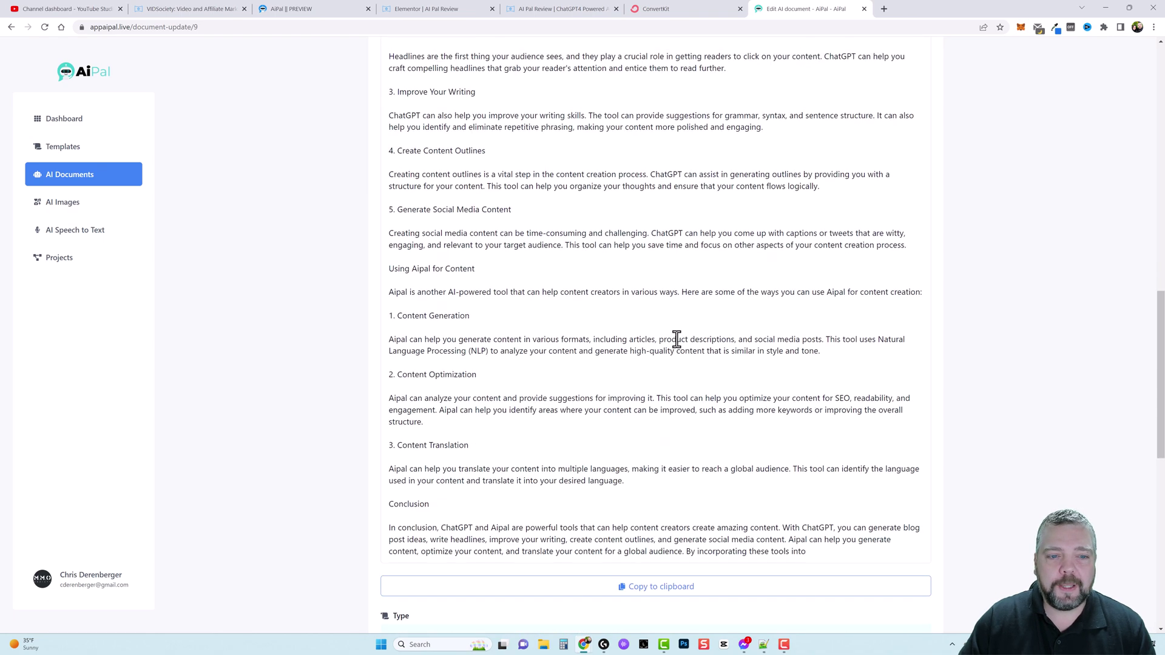
pyautogui.scroll(1, 679, 380)
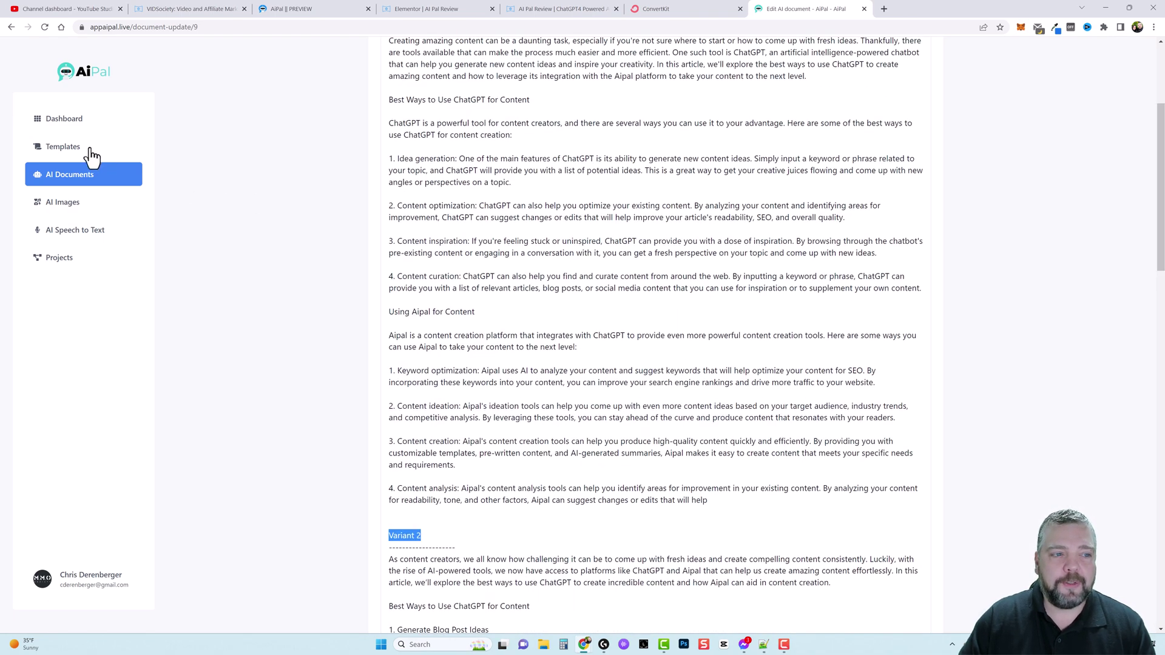
pyautogui.scroll(-9, 616, 322)
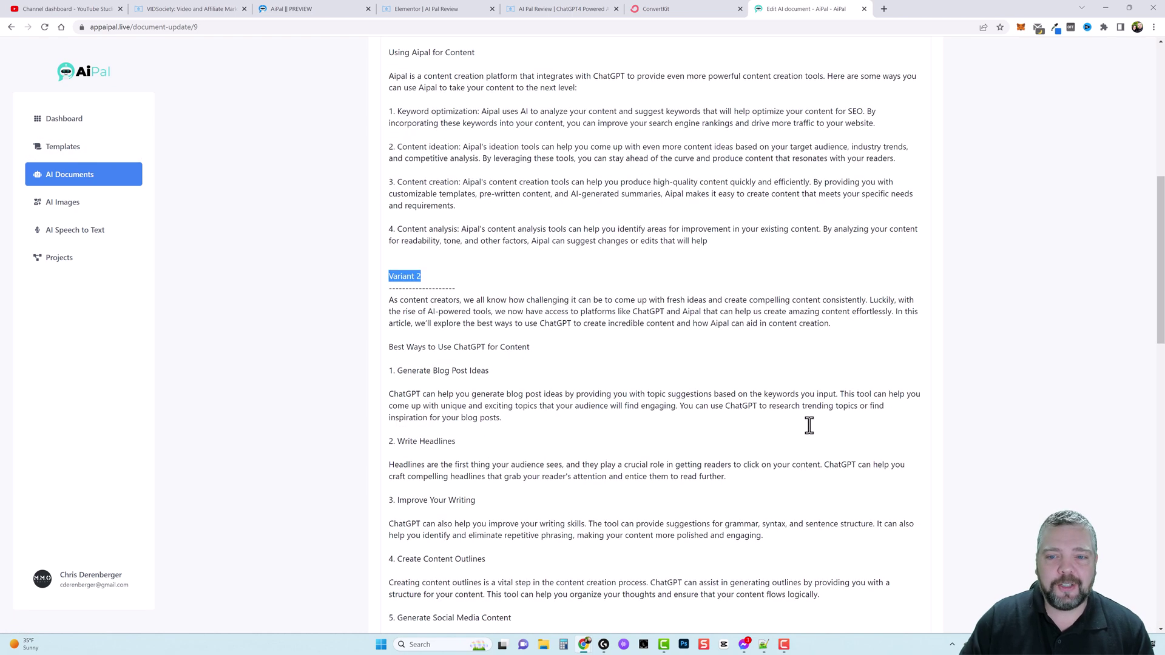
pyautogui.scroll(-3, 699, 425)
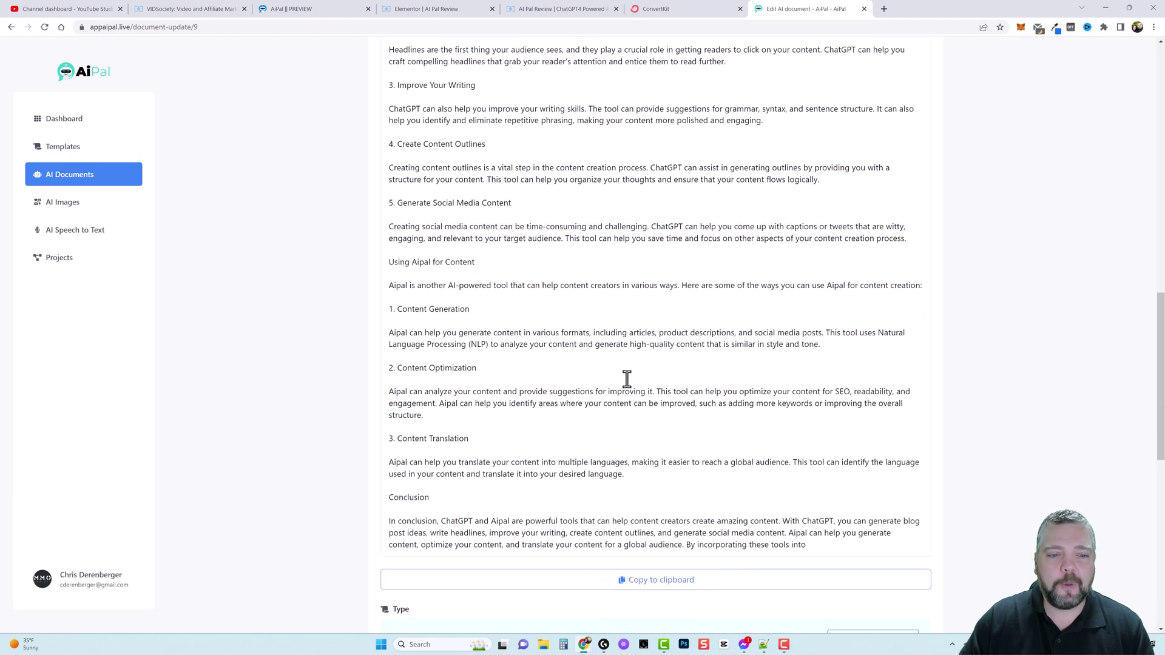
pyautogui.scroll(20, 576, 390)
pyautogui.scroll(-3, 644, 298)
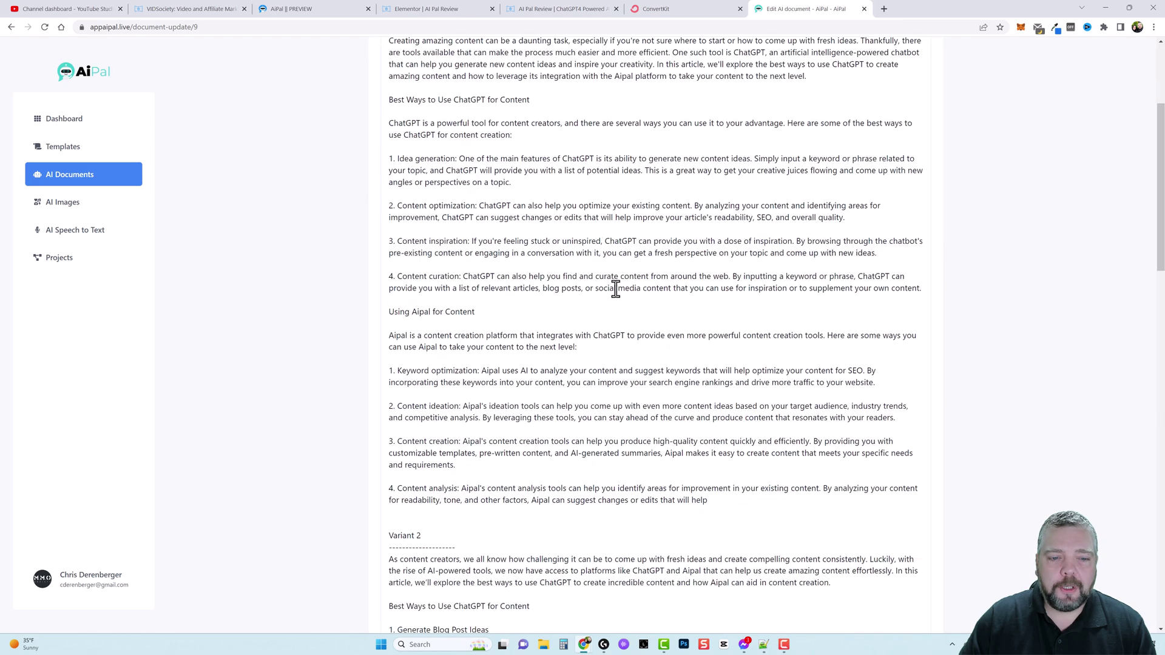
pyautogui.scroll(4, 533, 395)
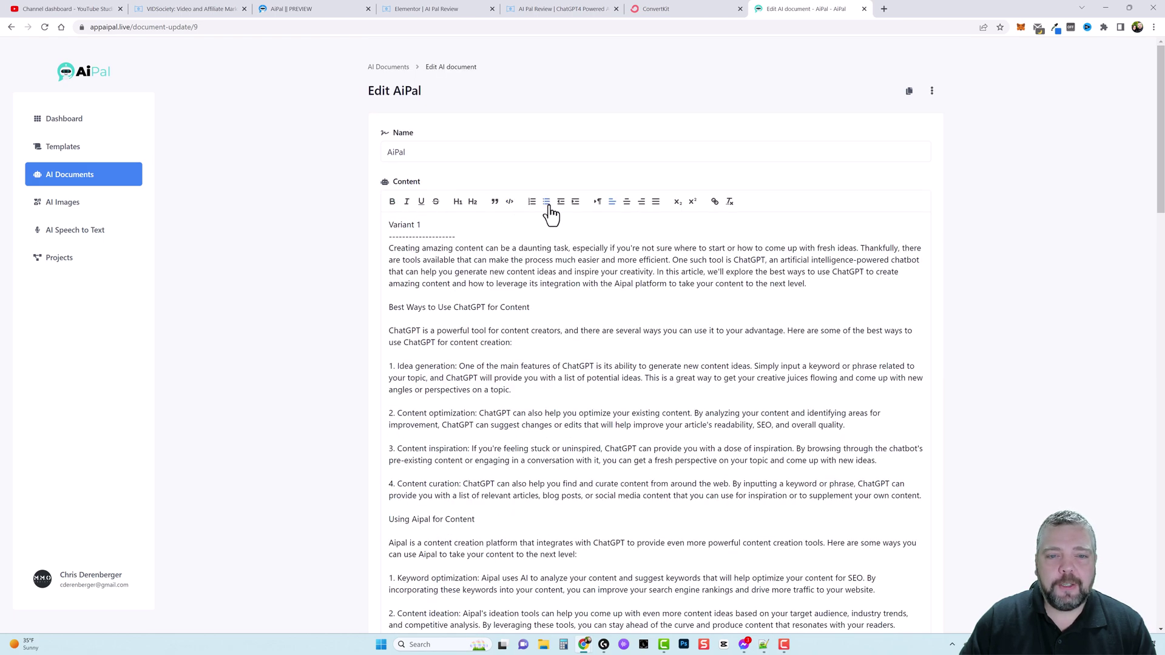
pyautogui.scroll(-3, 564, 424)
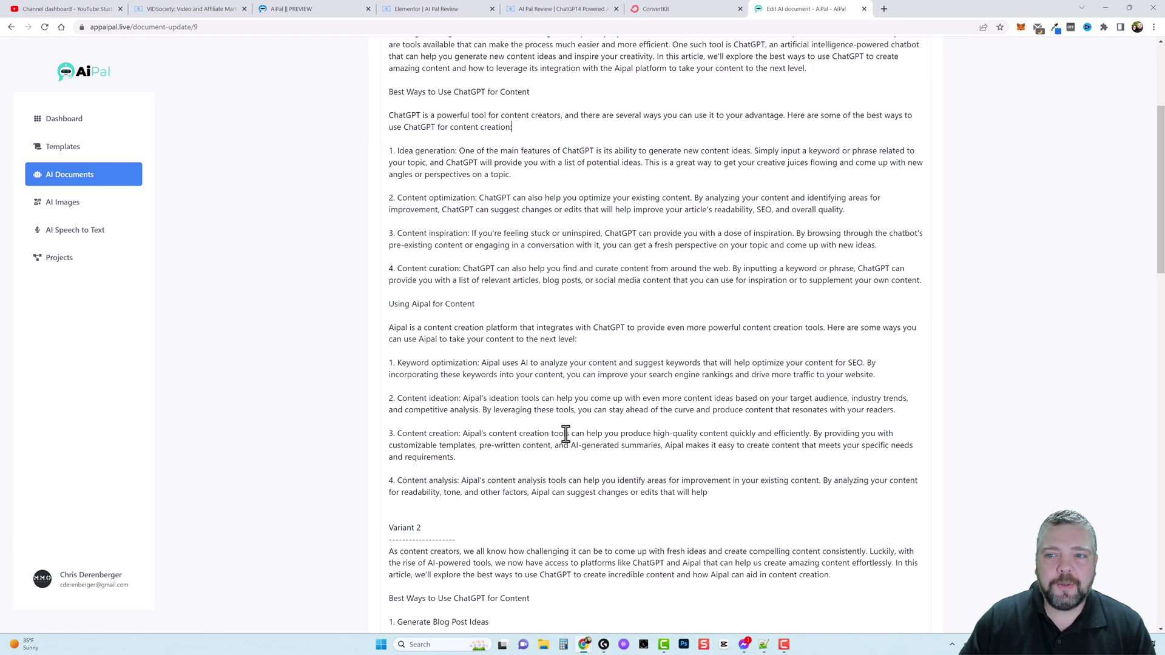
pyautogui.scroll(3, 565, 433)
pyautogui.scroll(-15, 554, 419)
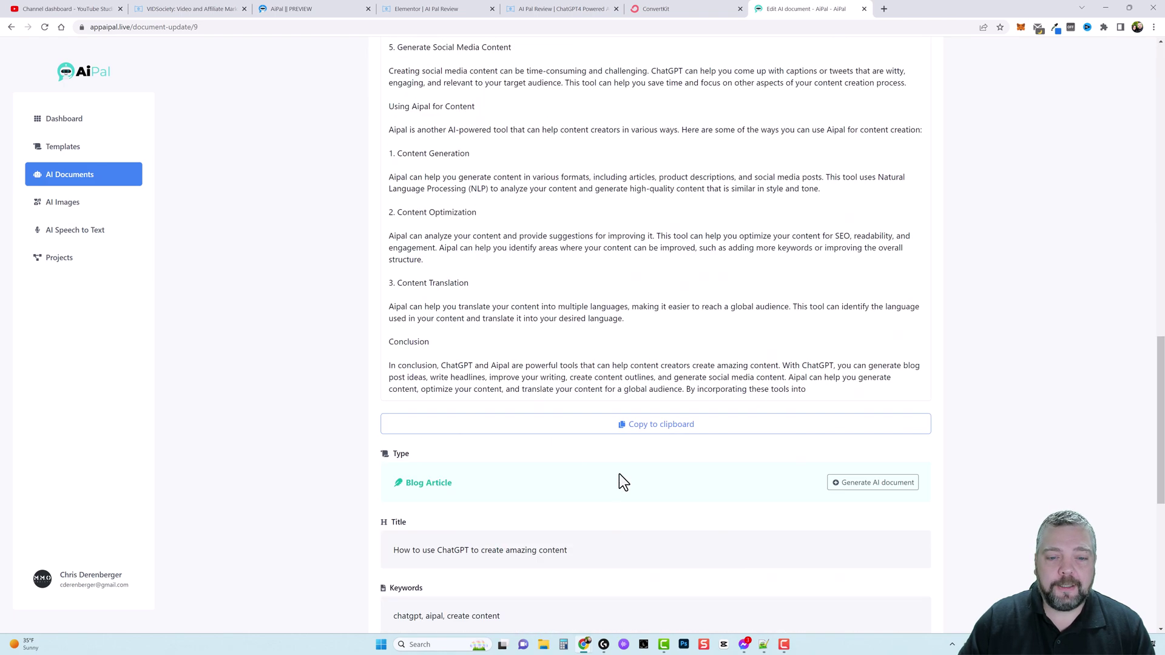
pyautogui.scroll(-4, 619, 475)
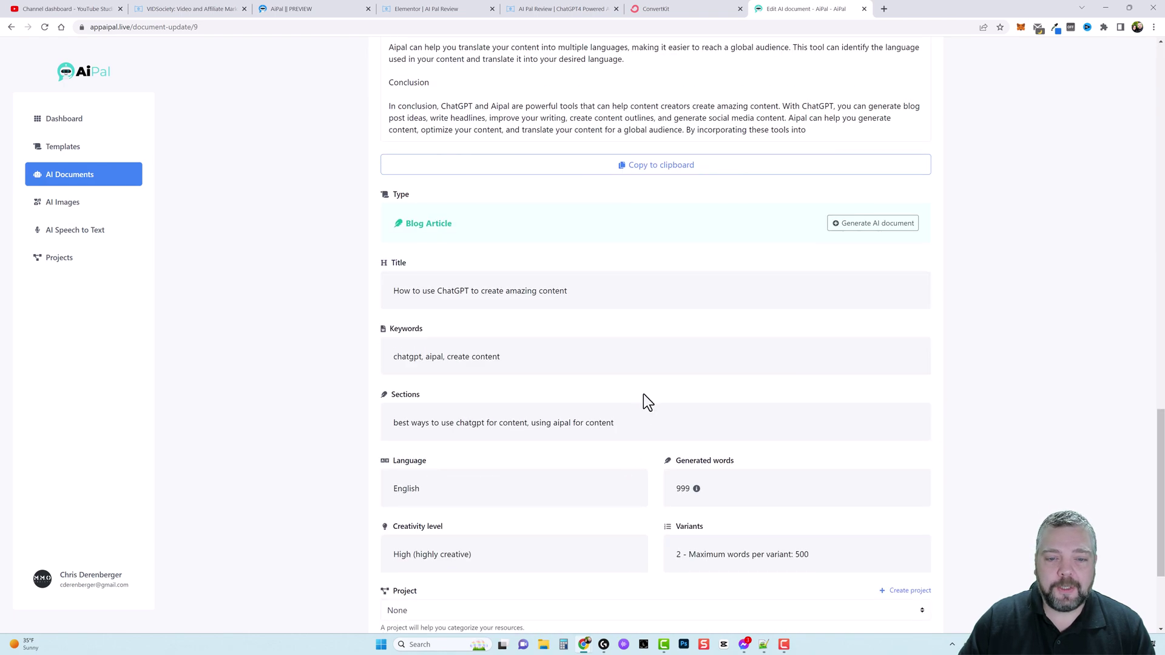
pyautogui.click(675, 179)
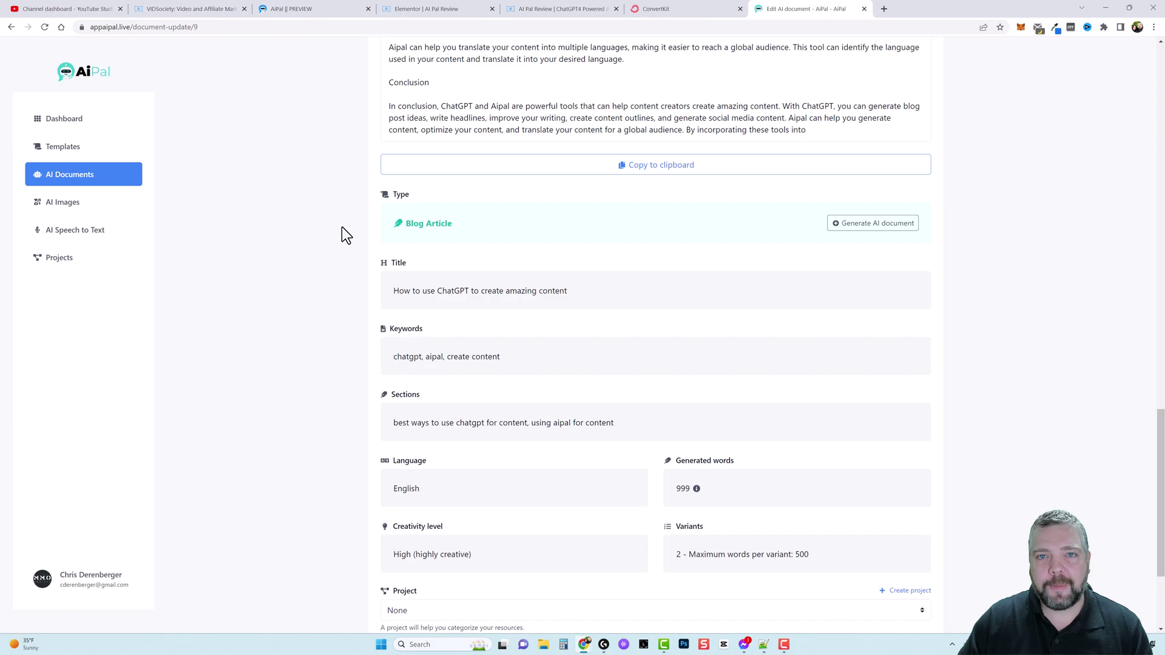
# - Check the document's extra actions menu and close it without choosing anything
pyautogui.scroll(-3, 335, 443)
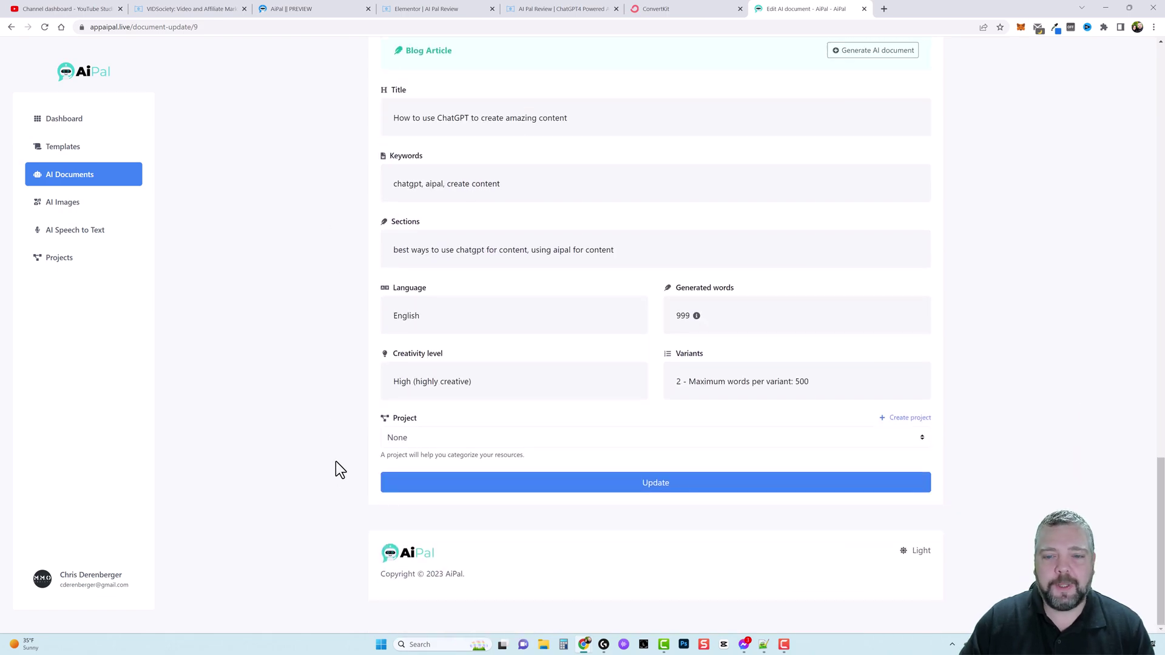
pyautogui.scroll(20, 957, 476)
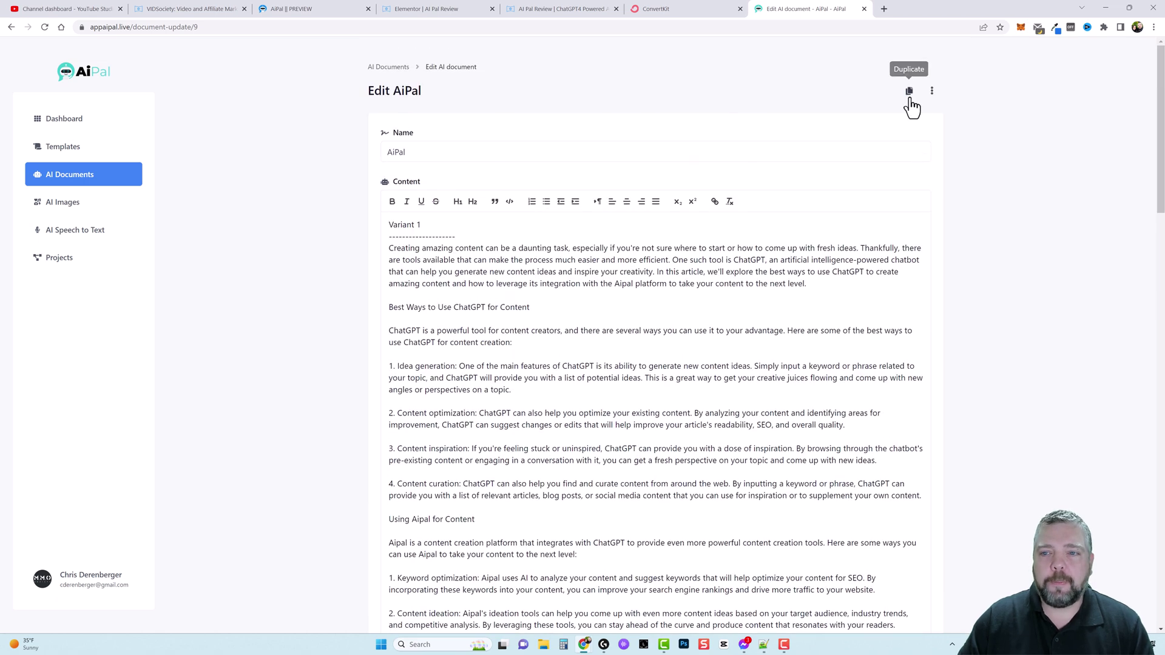
pyautogui.click(932, 93)
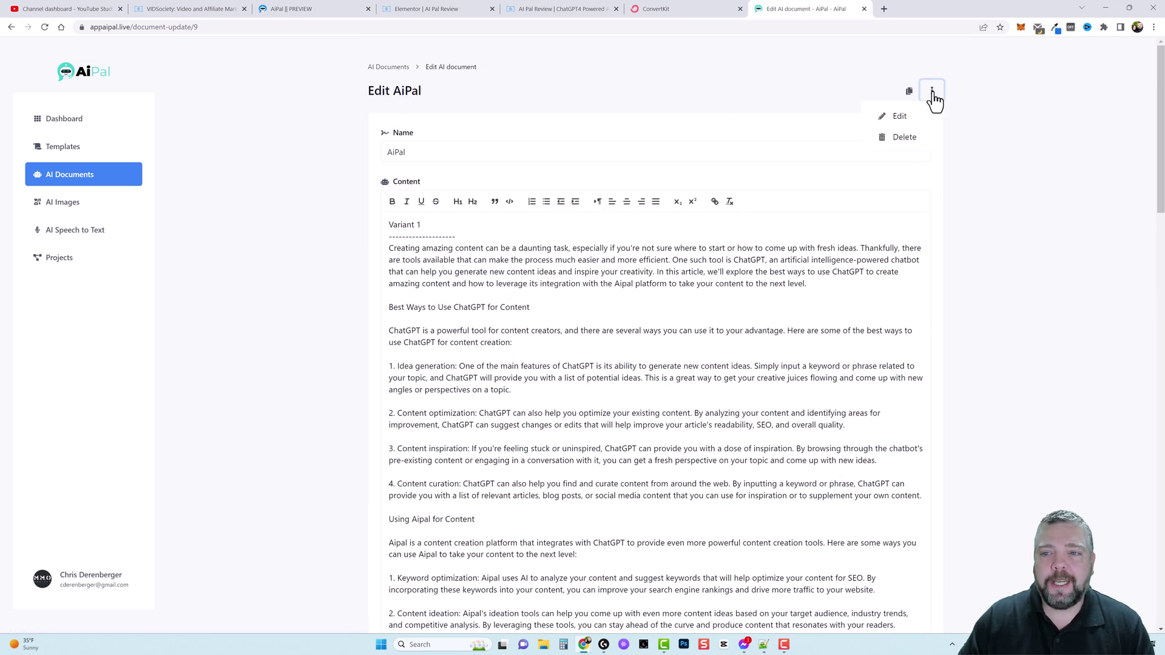
pyautogui.click(1004, 210)
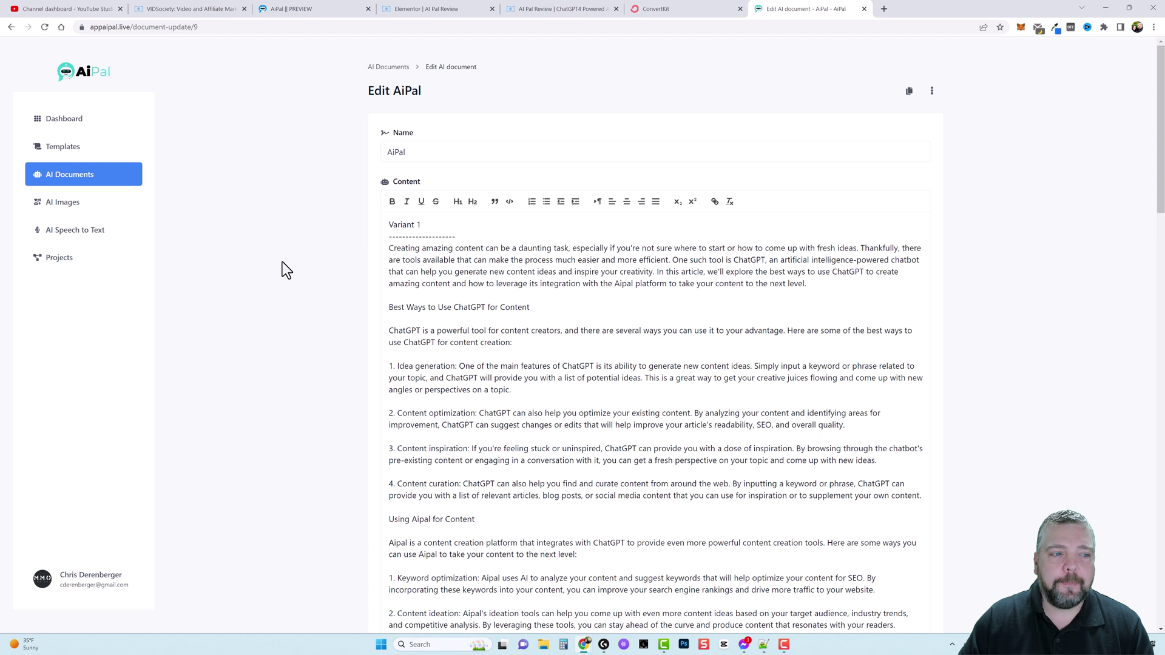
# - Start a new AI image named Bitcoin end and add '. with city' to its apocalyptic description
pyautogui.click(56, 213)
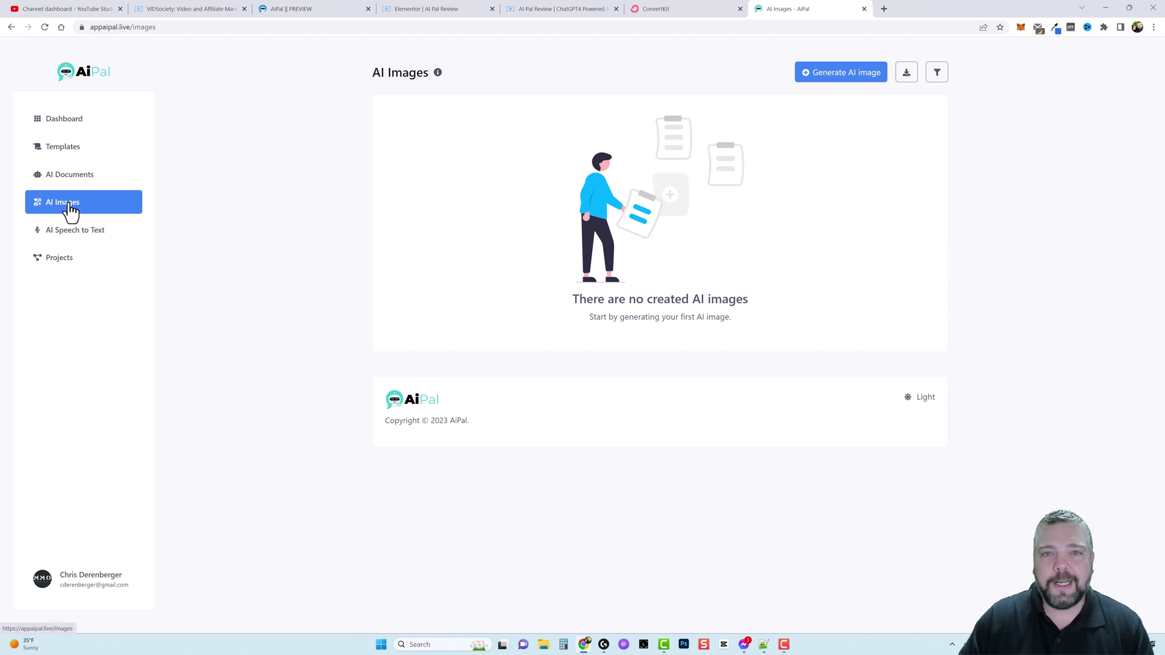
pyautogui.click(830, 76)
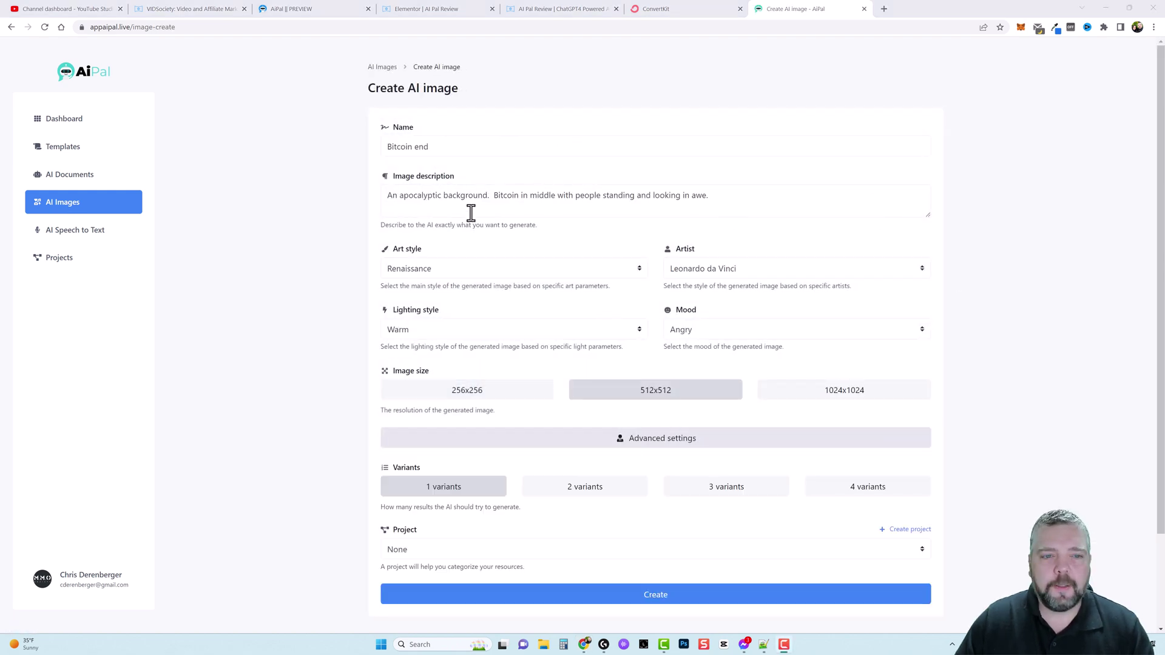
pyautogui.moveTo(430, 148); pyautogui.dragTo(398, 148)
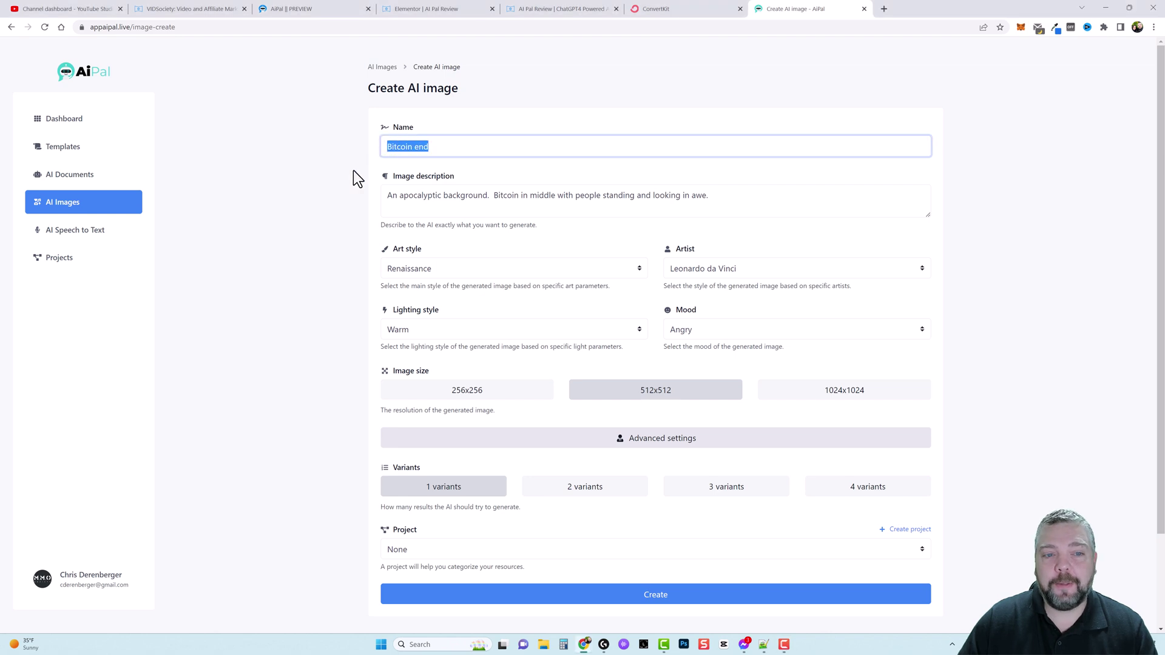
pyautogui.click(426, 201)
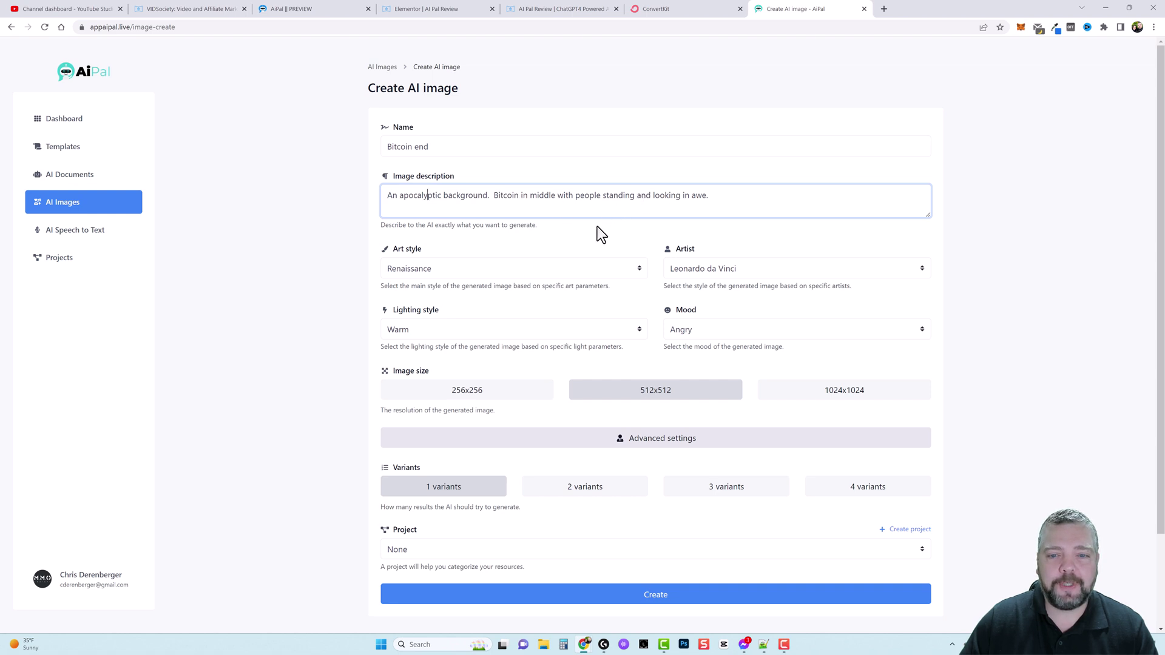
pyautogui.click(488, 196)
pyautogui.write('. ')
pyautogui.write(' with city')
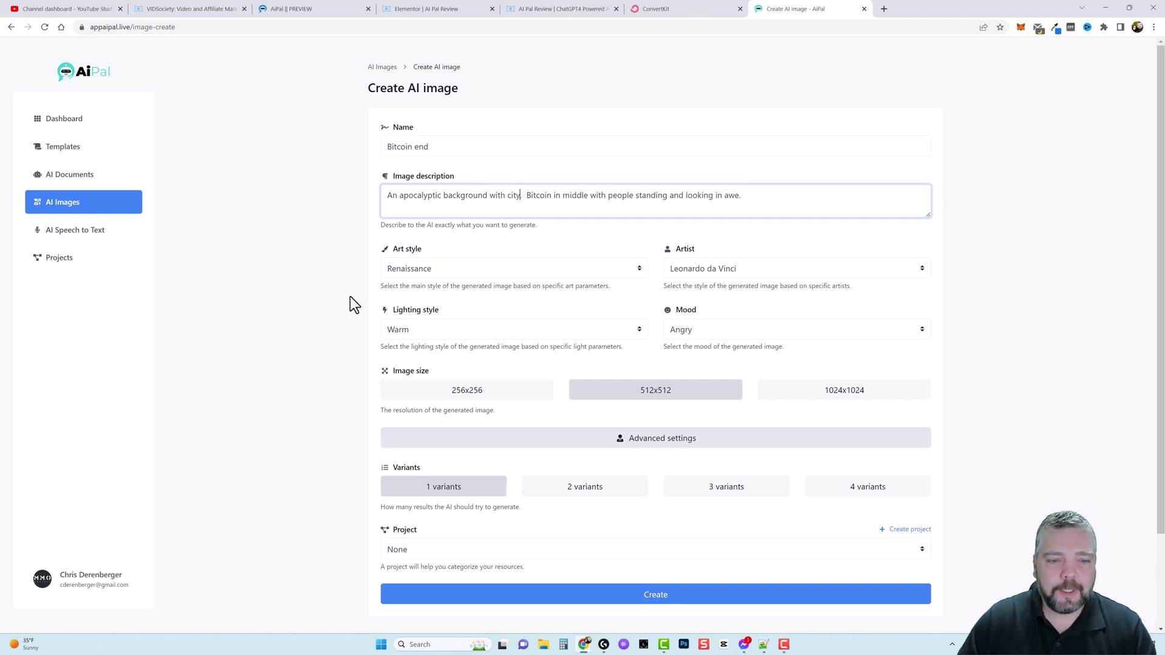
# - Keep Renaissance style, Leonardo da Vinci artist, Warm lighting and Angry mood
pyautogui.scroll(-2, 351, 294)
pyautogui.click(461, 166)
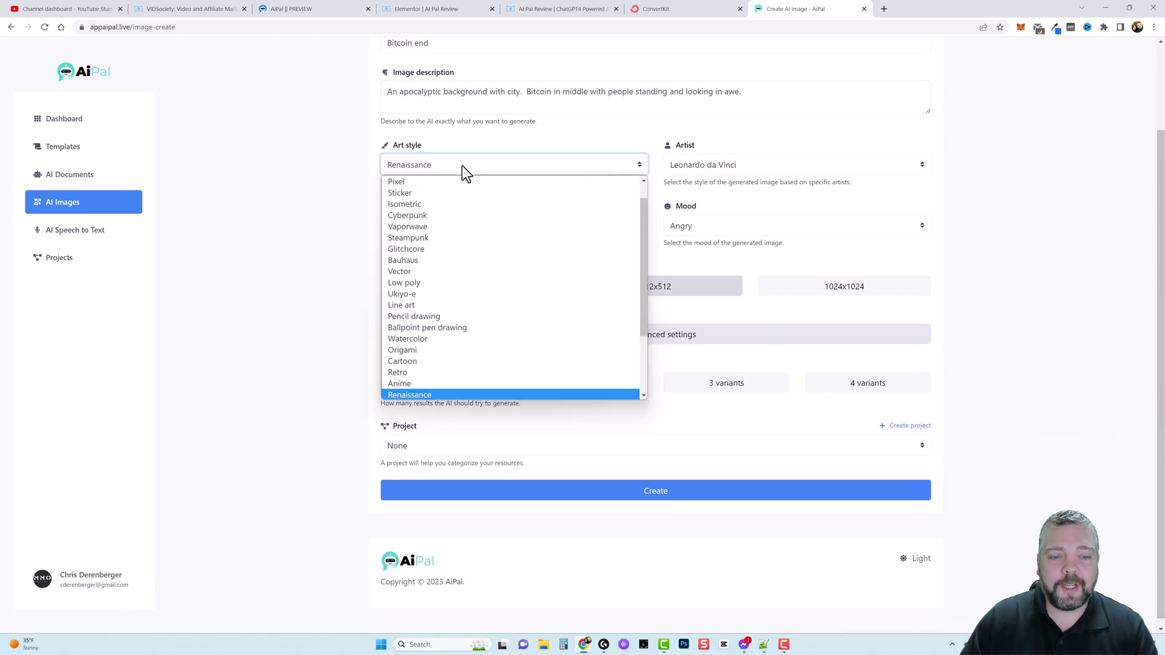
pyautogui.click(462, 165)
pyautogui.click(703, 166)
pyautogui.click(704, 167)
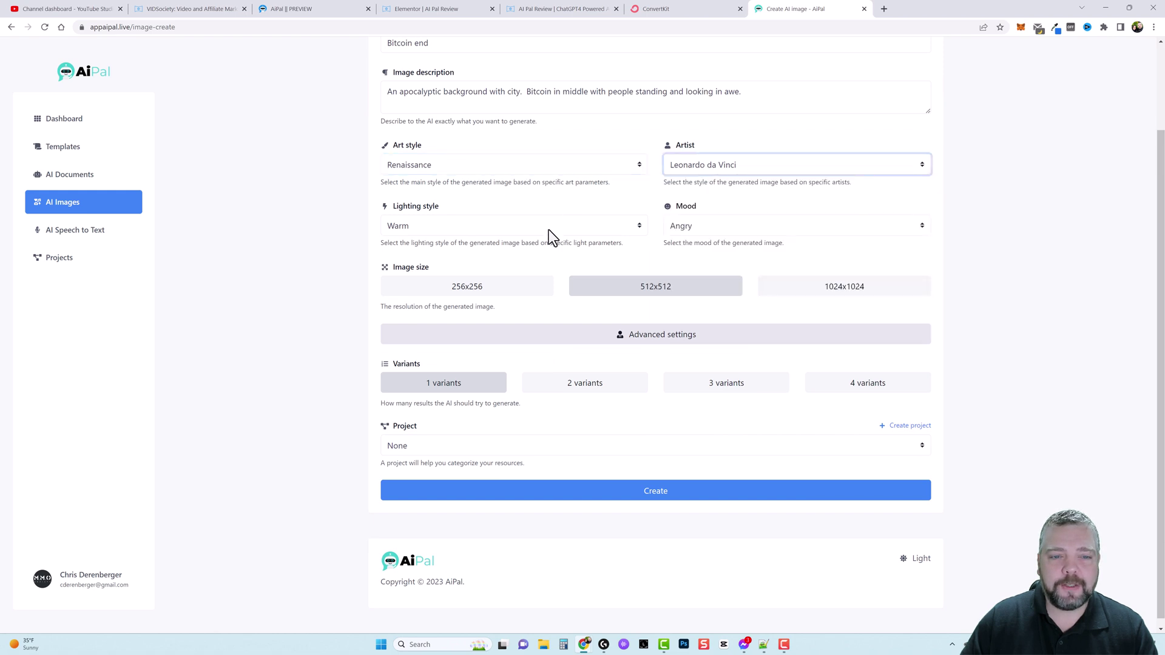
pyautogui.click(547, 227)
pyautogui.click(695, 226)
pyautogui.click(694, 225)
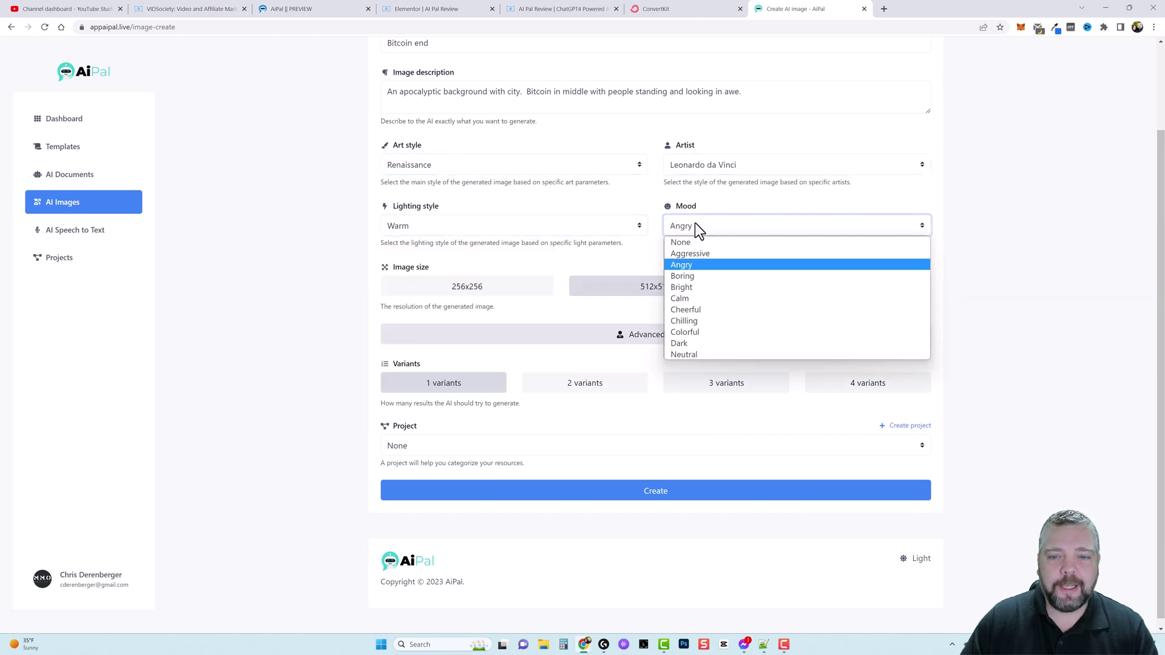
pyautogui.click(694, 225)
# - Request 3 variants at 512x512 and submit the Bitcoin end image generation
pyautogui.scroll(-1, 455, 236)
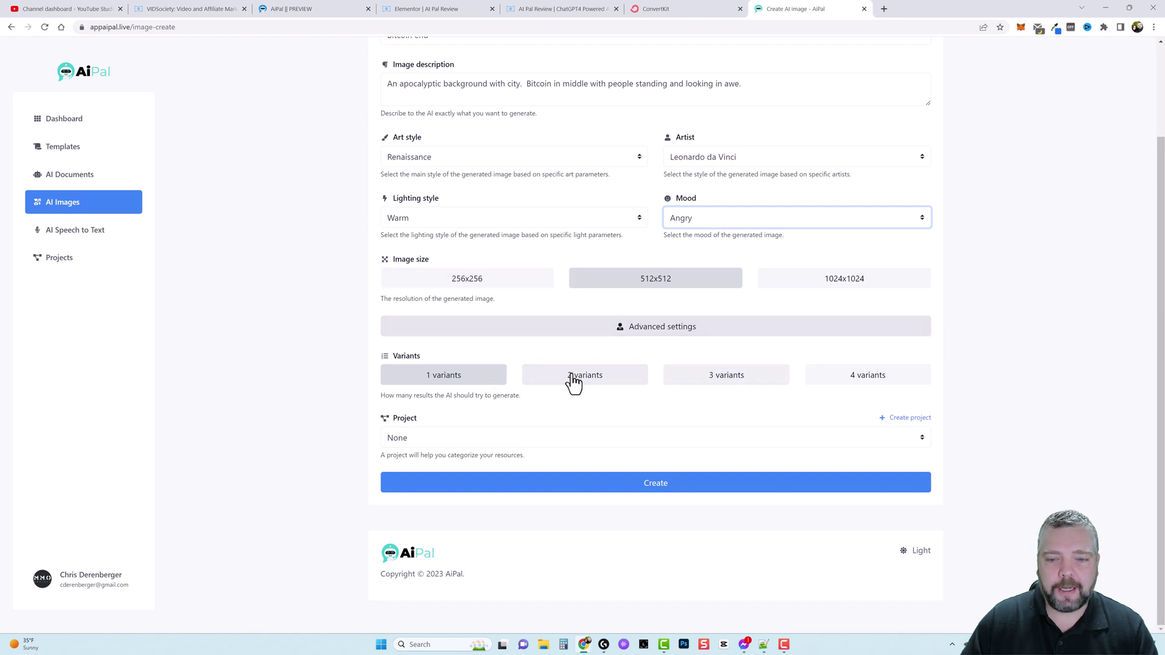
pyautogui.click(755, 379)
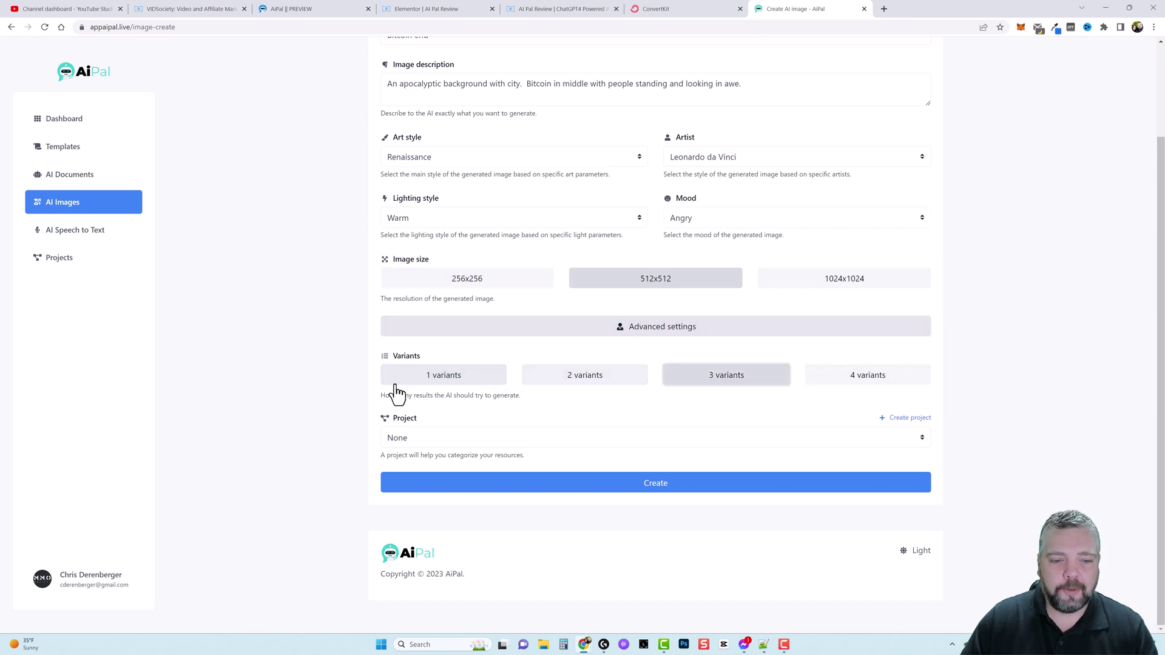
pyautogui.click(655, 484)
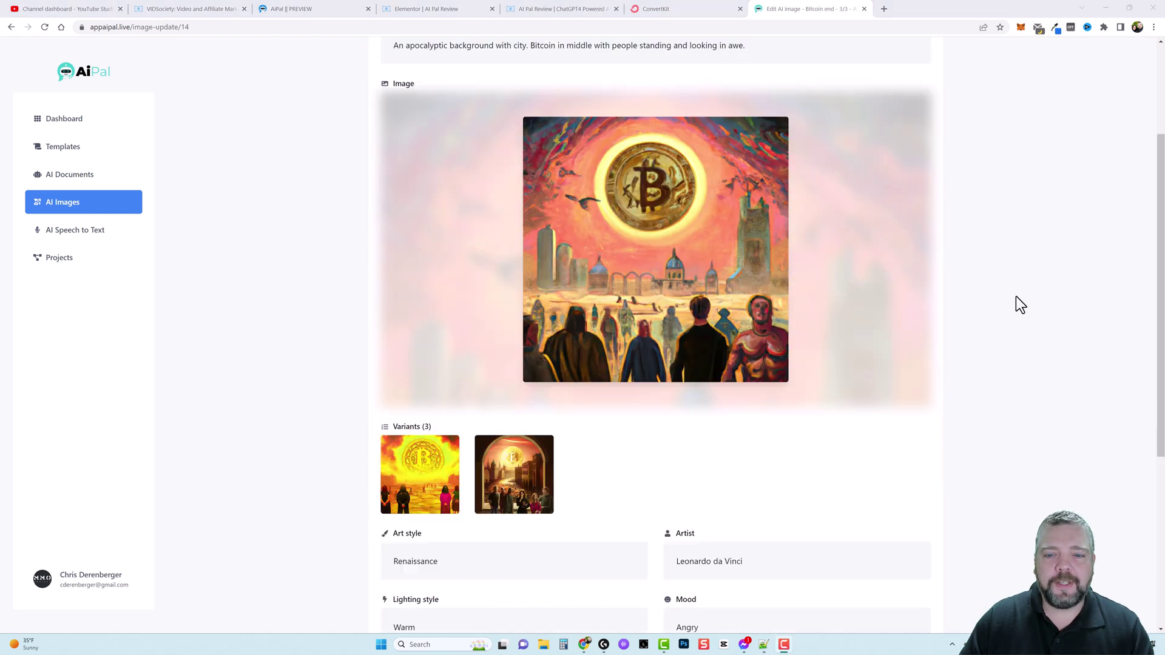
# - Review the generated Bitcoin end images, opening variant 1/3 and then 3/3 to inspect its settings
pyautogui.scroll(-2, 1016, 296)
pyautogui.scroll(1, 851, 169)
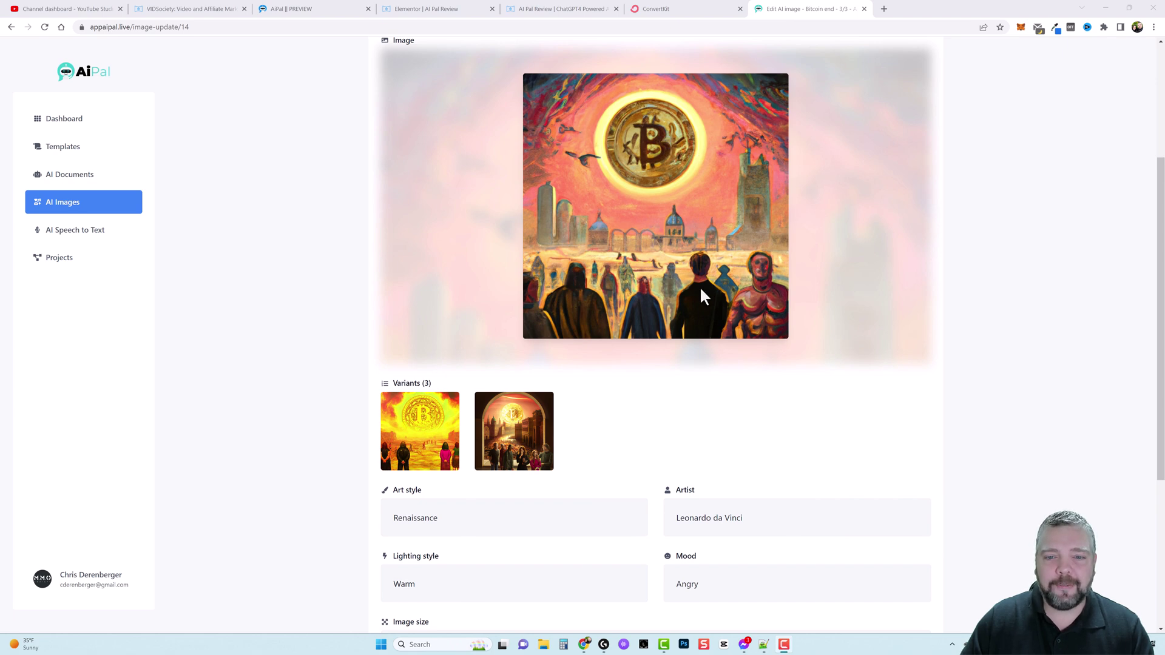
pyautogui.scroll(-3, 660, 335)
pyautogui.click(416, 234)
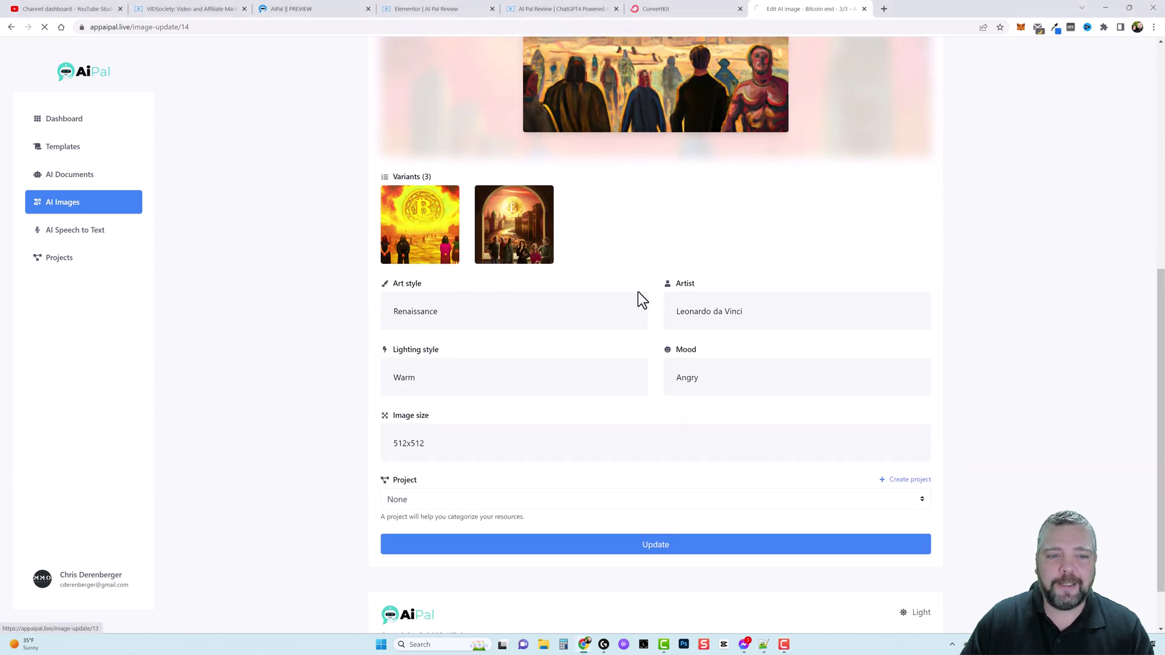
pyautogui.scroll(-4, 688, 380)
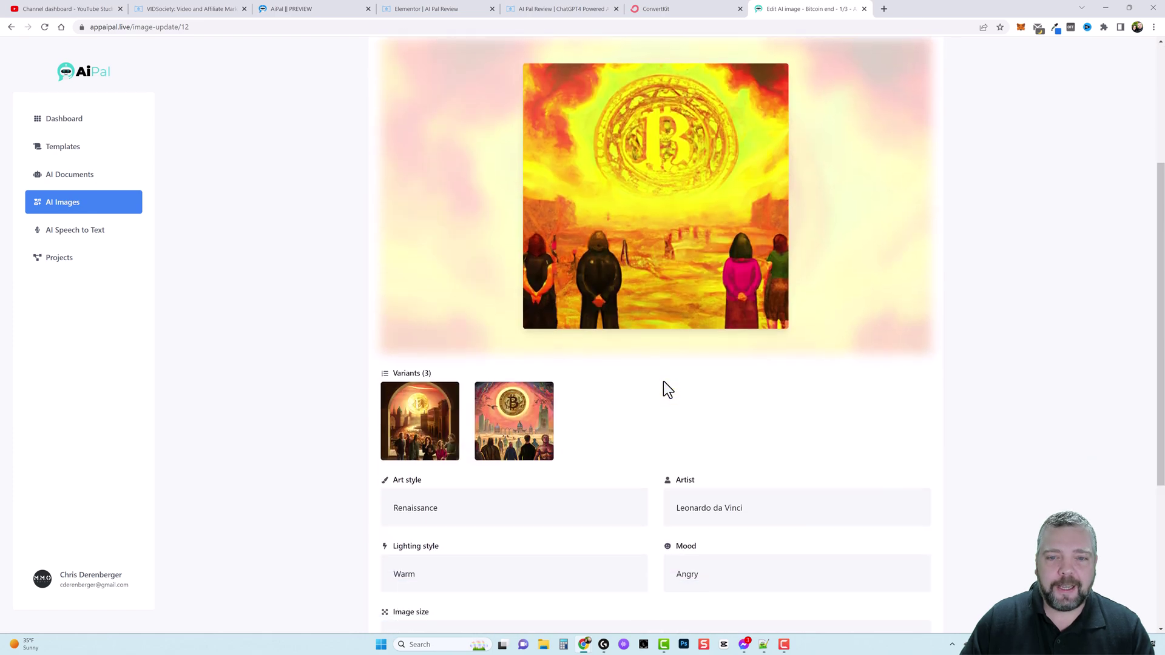
pyautogui.click(523, 383)
pyautogui.scroll(-4, 677, 399)
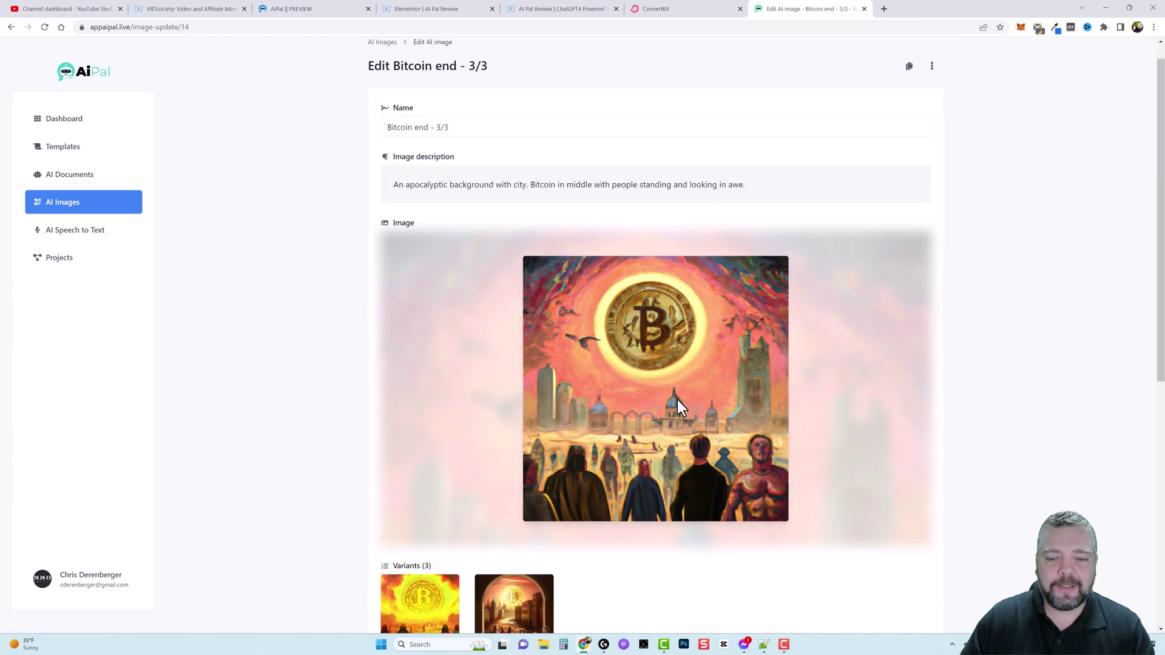
pyautogui.scroll(-3, 725, 388)
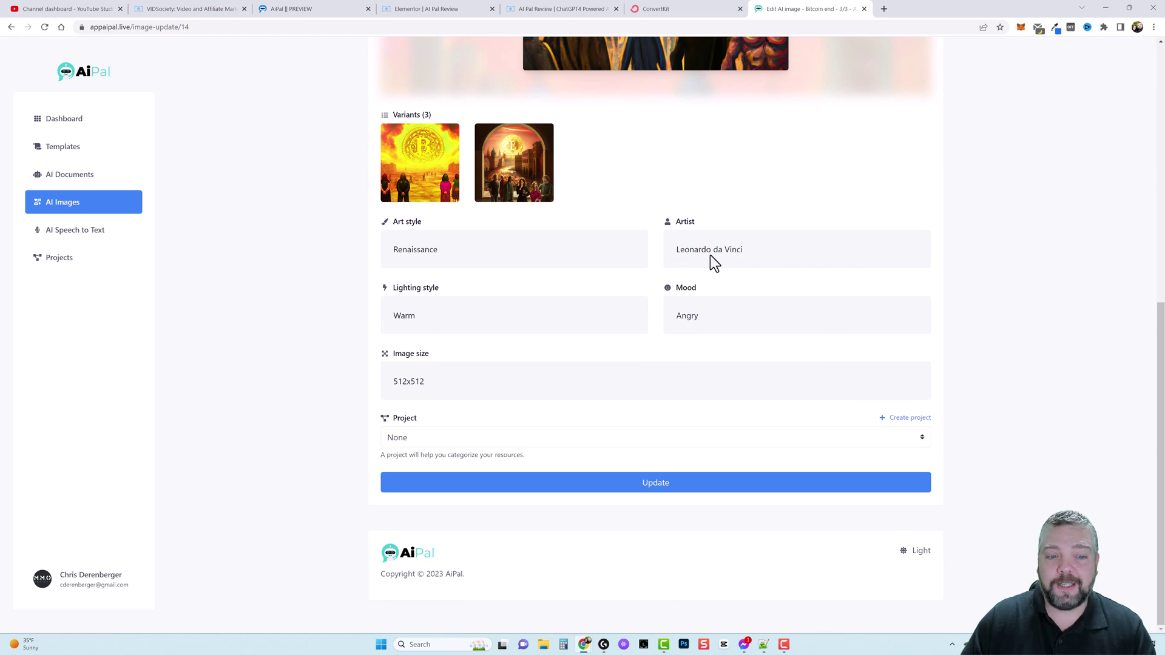
pyautogui.scroll(4, 709, 258)
pyautogui.scroll(-3, 631, 364)
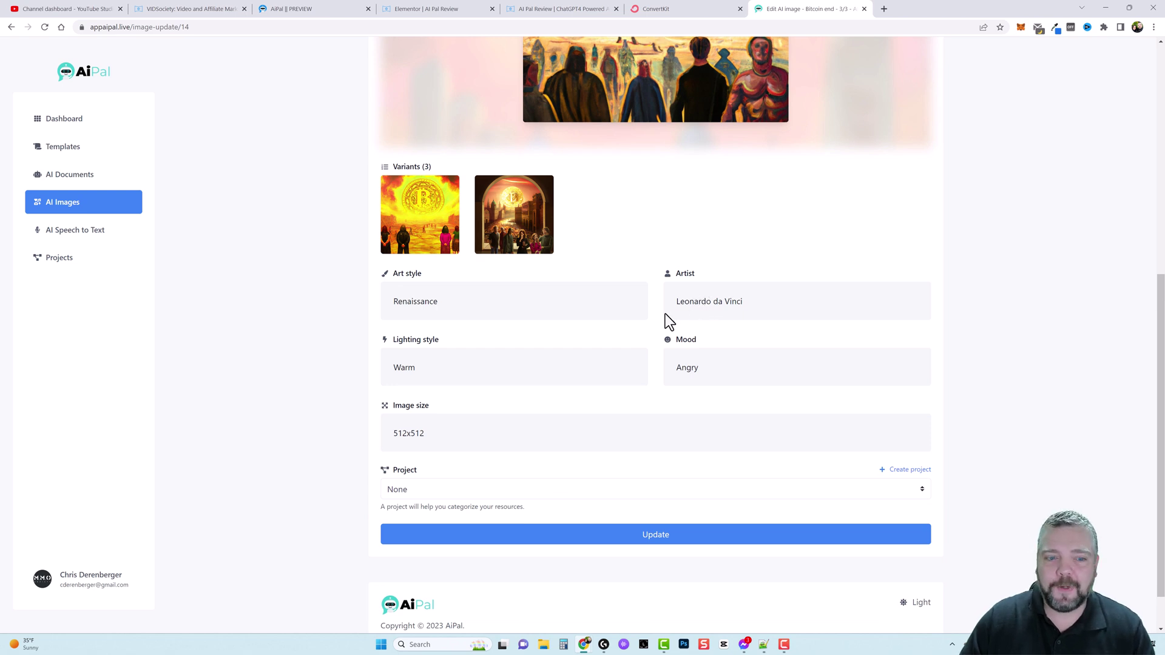
# - Look at a new AI transcription's advanced settings, then return to the Dashboard
pyautogui.click(67, 235)
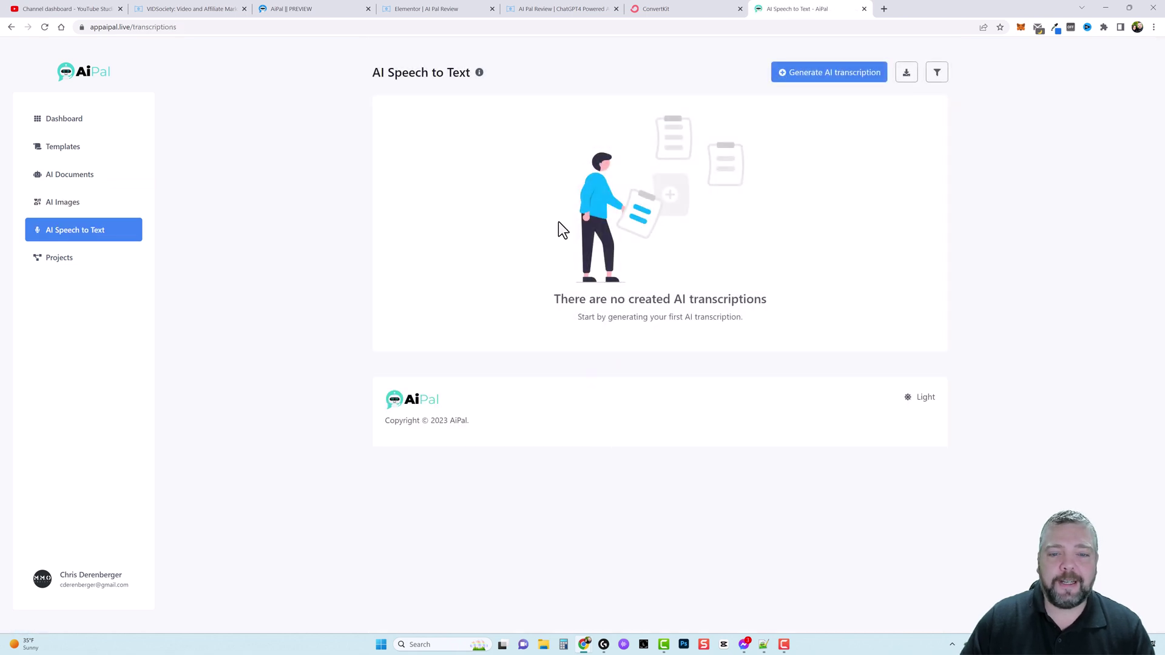
pyautogui.click(828, 79)
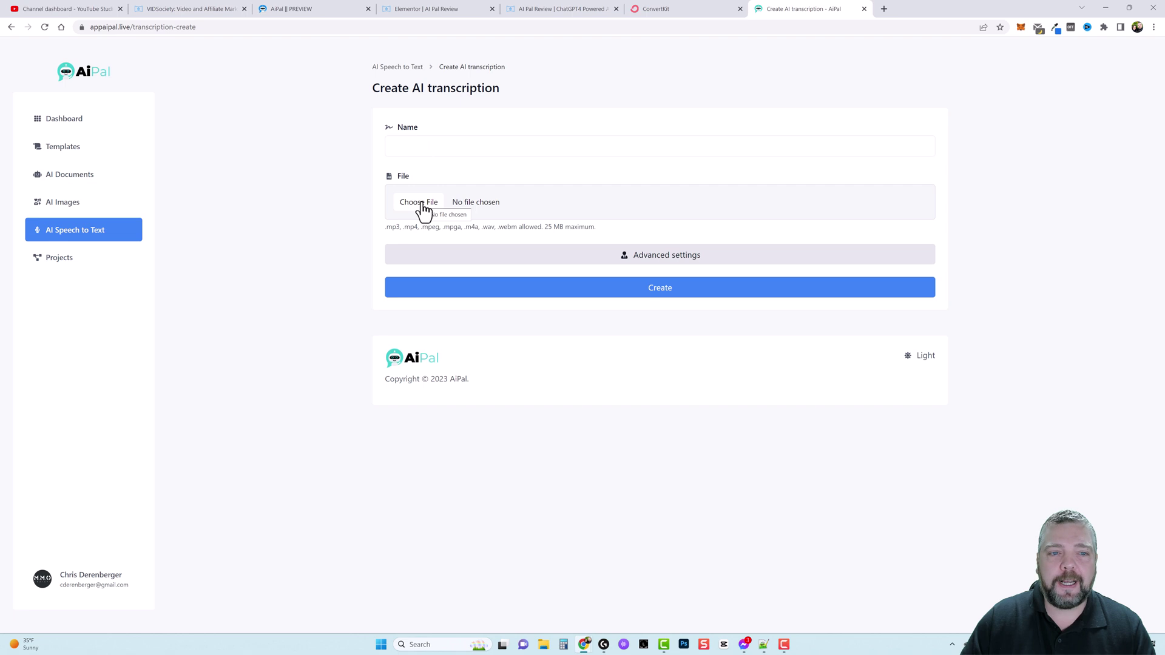
pyautogui.click(658, 260)
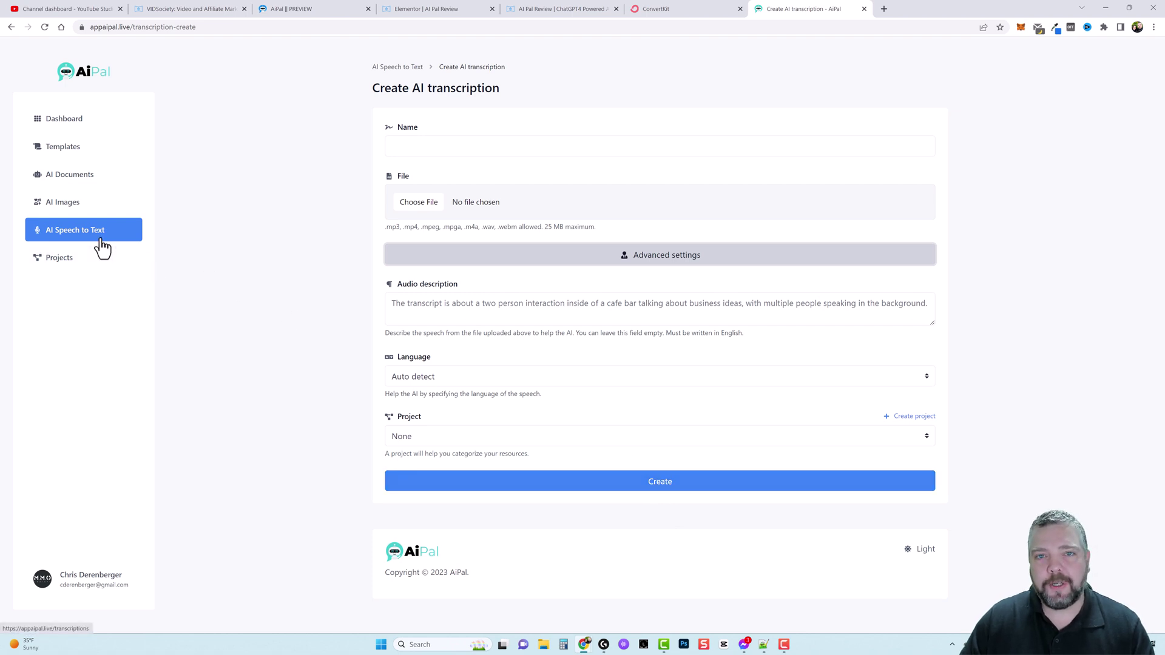
pyautogui.click(91, 124)
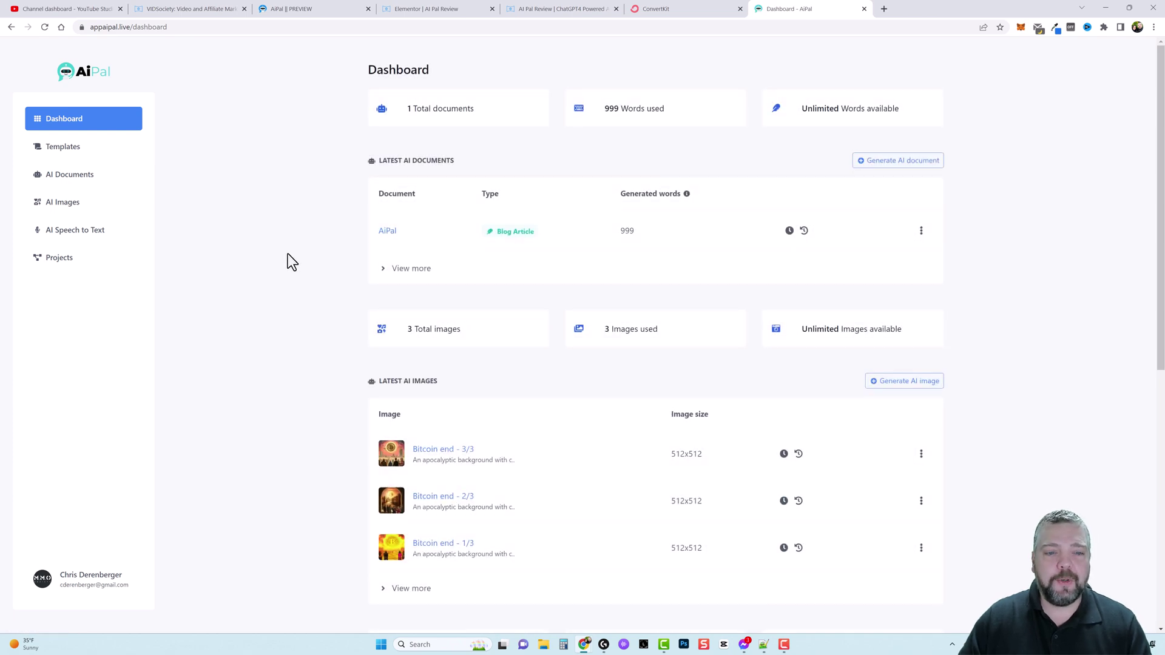
# - Review the dashboard, then browse the 14 Text templates such as Summarize and Grammar fixer
pyautogui.scroll(-5, 552, 401)
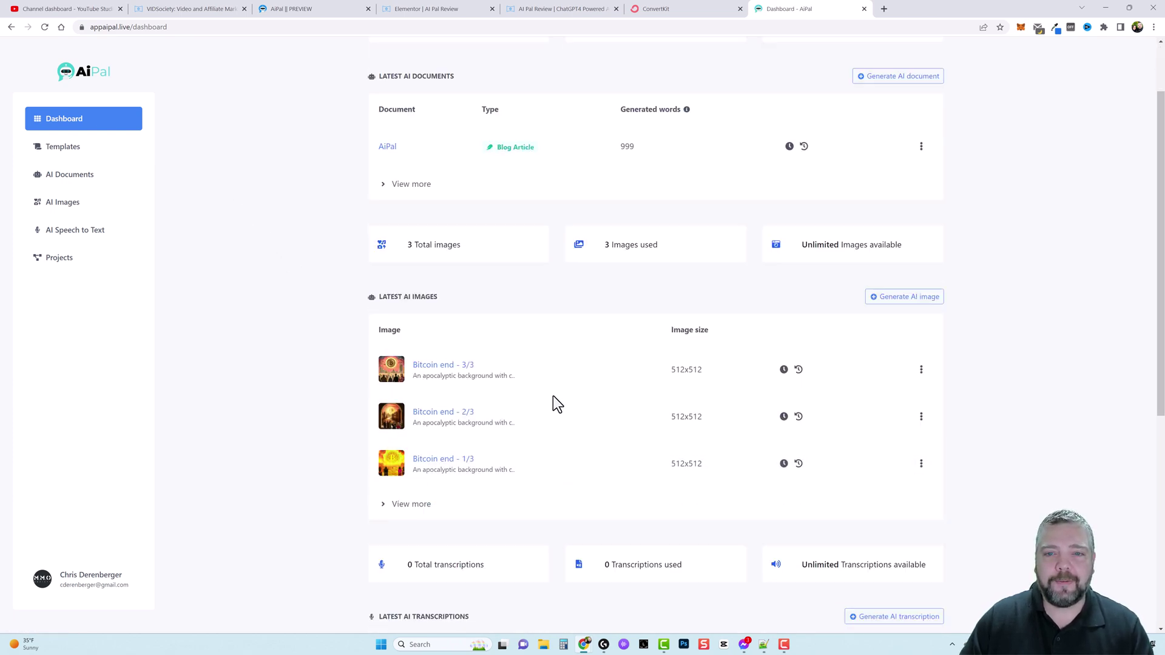
pyautogui.scroll(5, 604, 401)
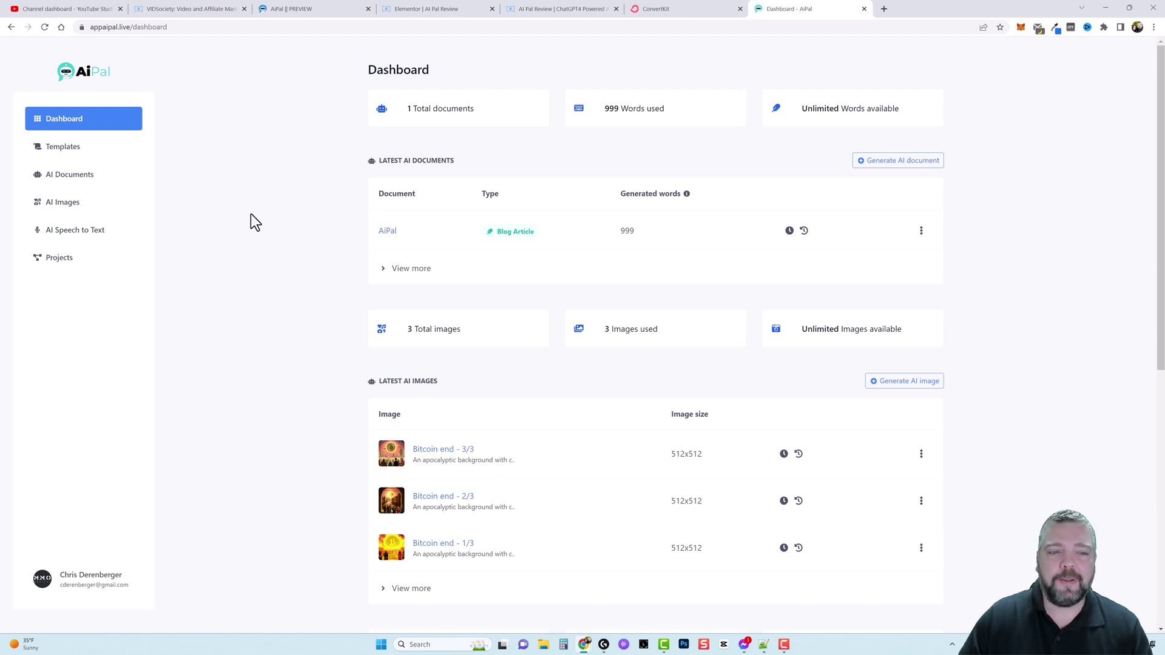
pyautogui.click(93, 150)
pyautogui.scroll(-5, 376, 374)
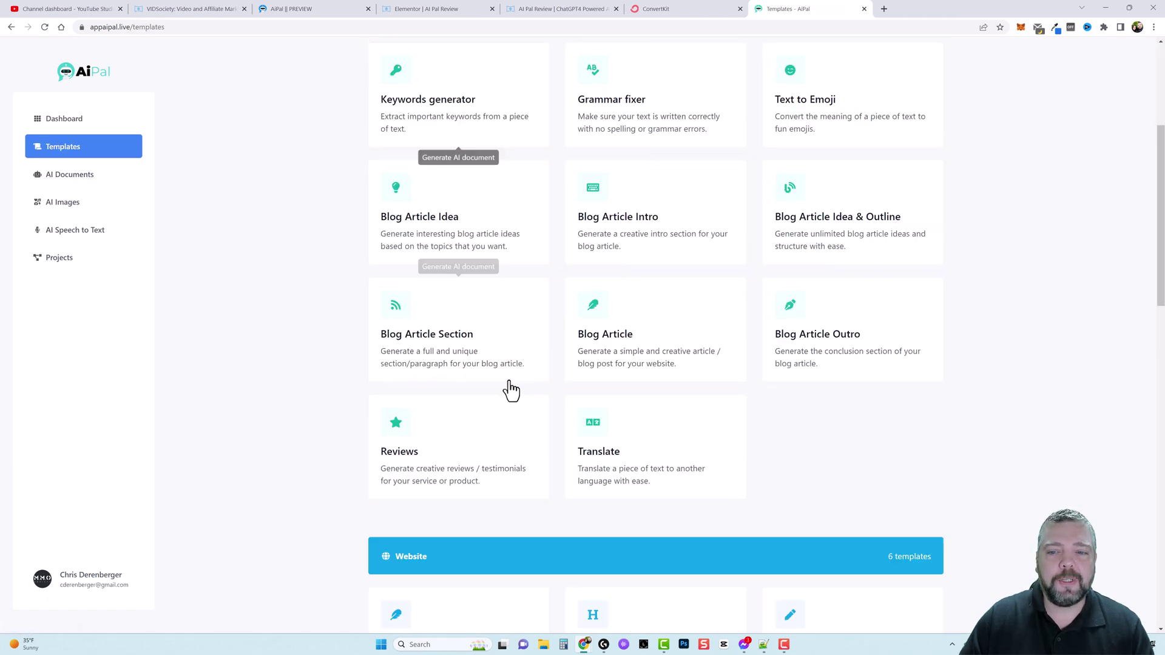
pyautogui.scroll(4, 384, 311)
pyautogui.scroll(1, 384, 310)
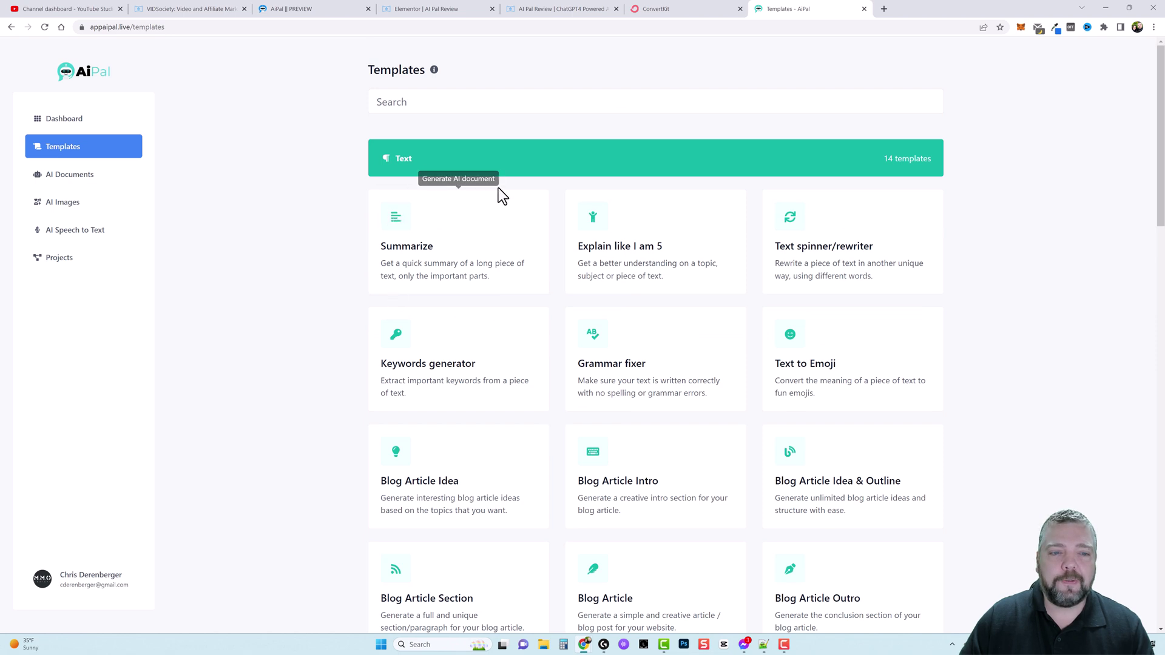